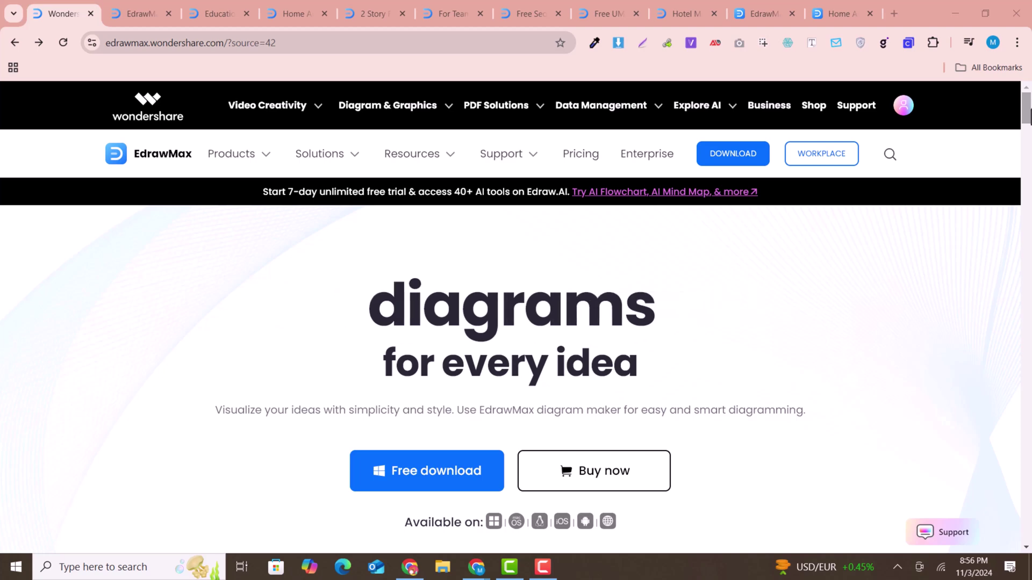
Step: Bring up the Two-story floor plan template and scroll to its 1:100 ground floor plan
{"action": "key", "text": "ctrl+5"}
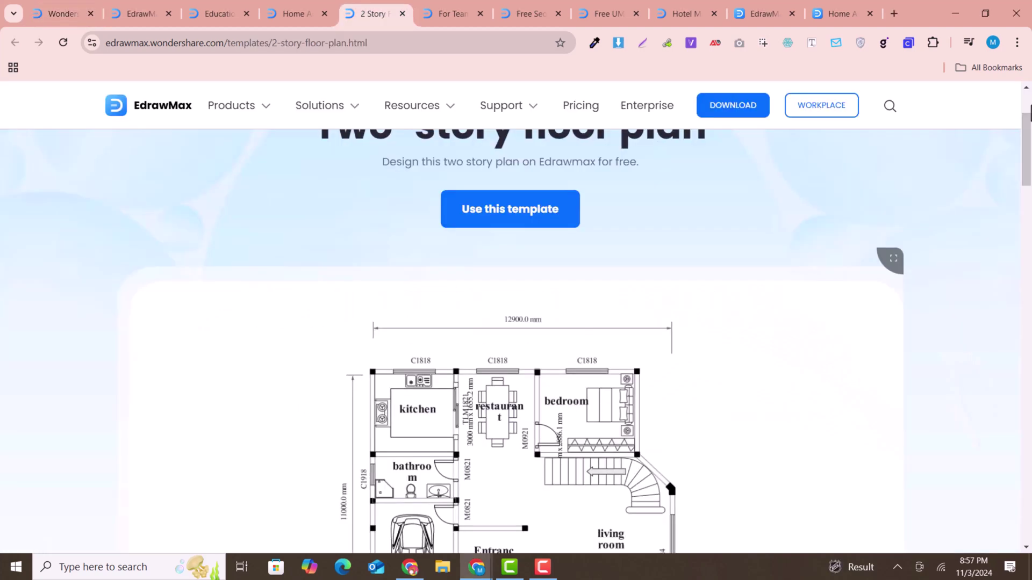
{"action": "scroll", "coordinate": [1030, 153], "scroll_direction": "up", "scroll_amount": 3}
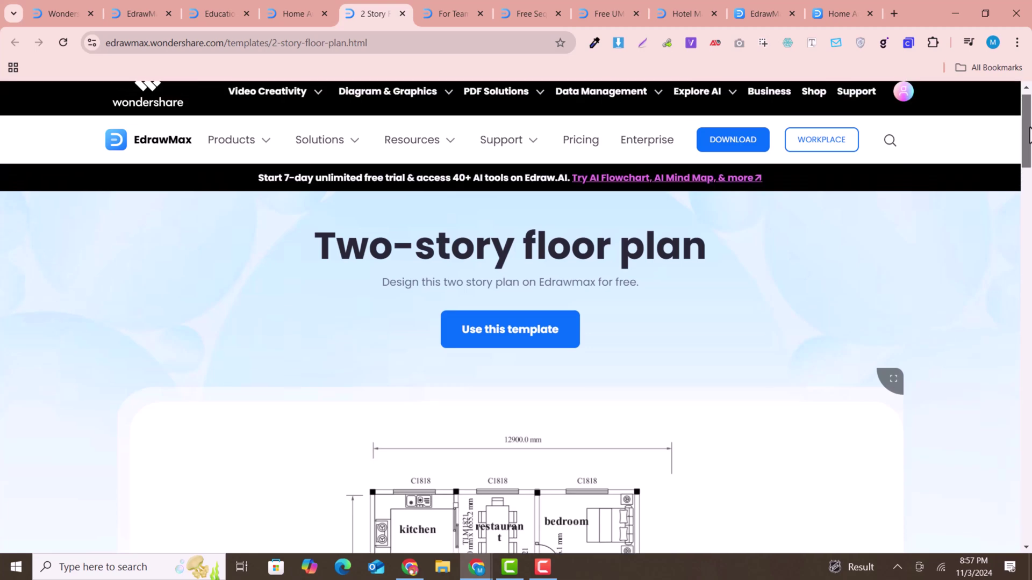
{"action": "scroll", "coordinate": [1029, 140], "scroll_direction": "down", "scroll_amount": 2}
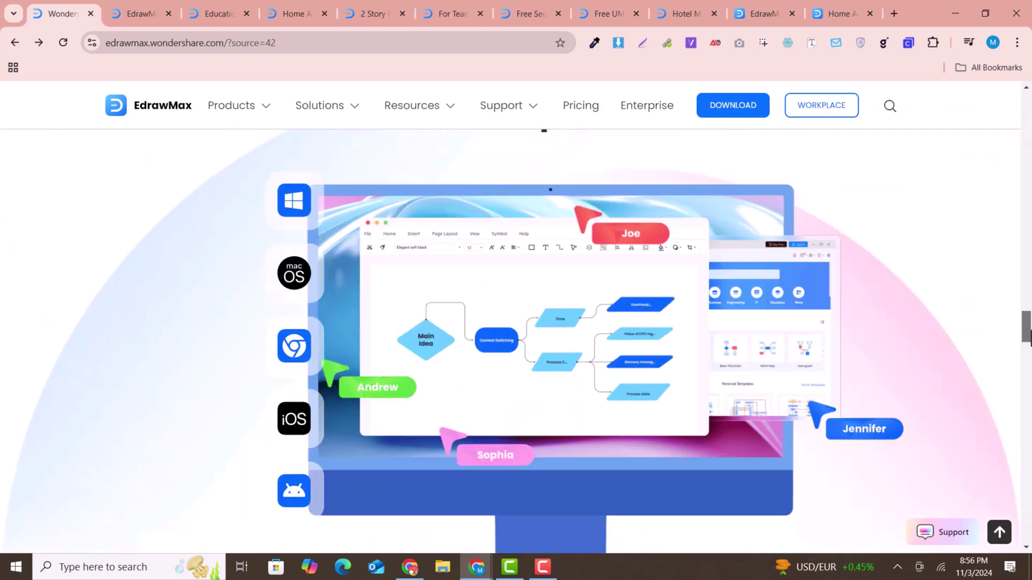
{"action": "scroll", "coordinate": [1030, 329], "scroll_direction": "up", "scroll_amount": 3}
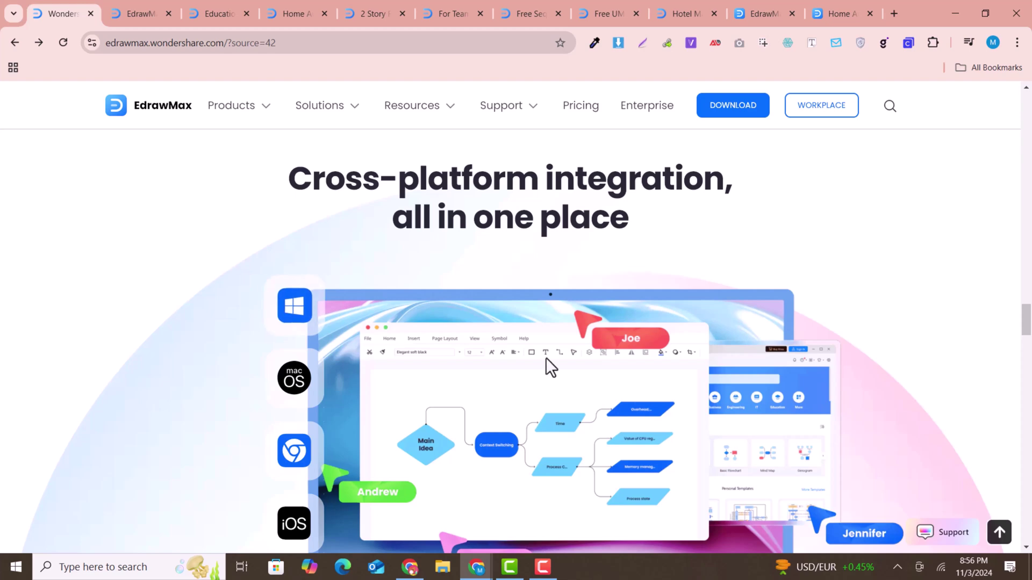
{"action": "scroll", "coordinate": [414, 338], "scroll_direction": "down", "scroll_amount": 3}
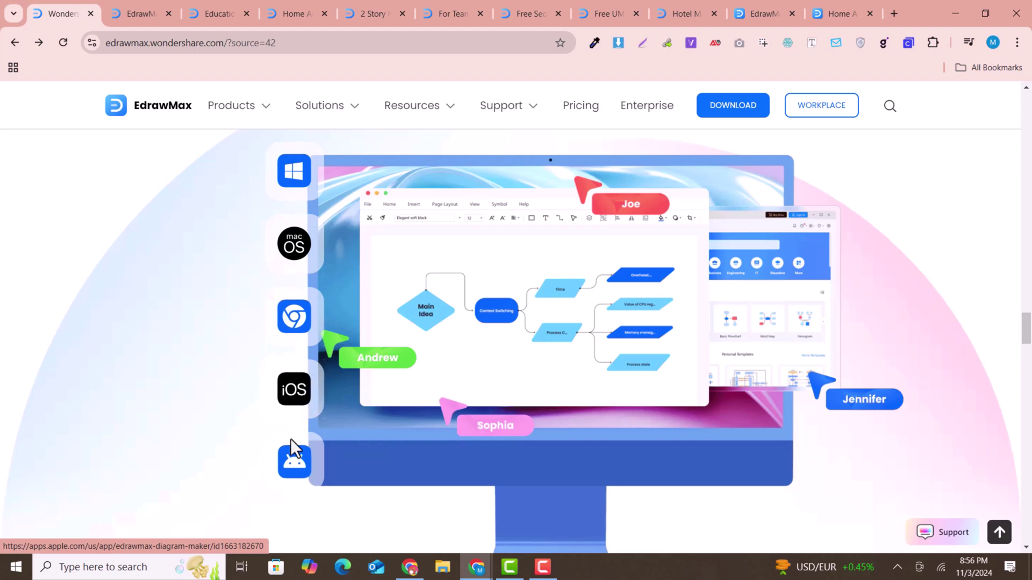
{"action": "left_click_drag", "start_coordinate": [1027, 333], "coordinate": [1030, 397]}
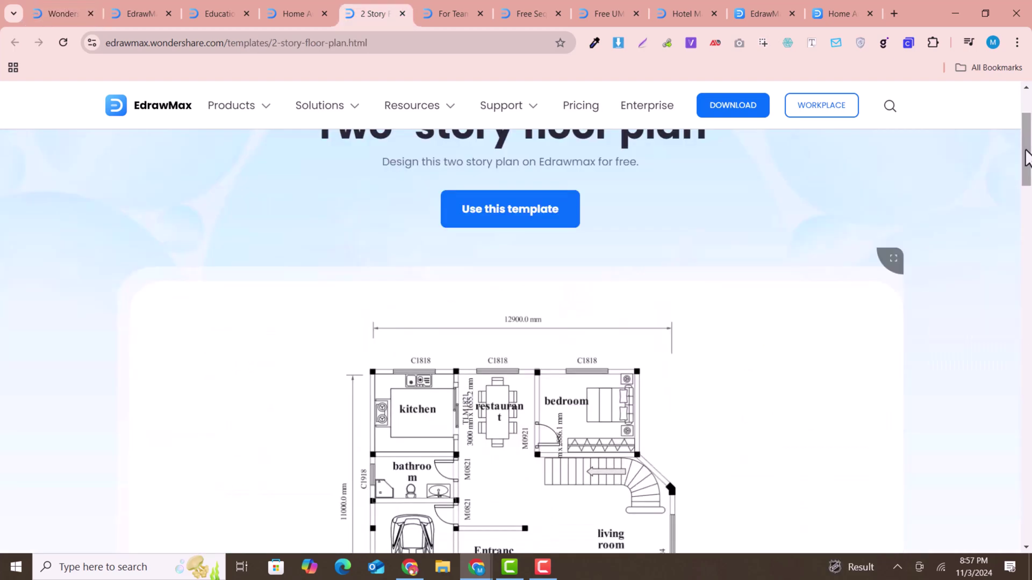
{"action": "mouse_move", "coordinate": [1026, 159]}
{"action": "left_mouse_down"}
{"action": "mouse_move", "coordinate": [1029, 134]}
{"action": "mouse_move", "coordinate": [1030, 193]}
{"action": "mouse_move", "coordinate": [1029, 132]}
{"action": "mouse_move", "coordinate": [1030, 189]}
{"action": "left_mouse_up"}
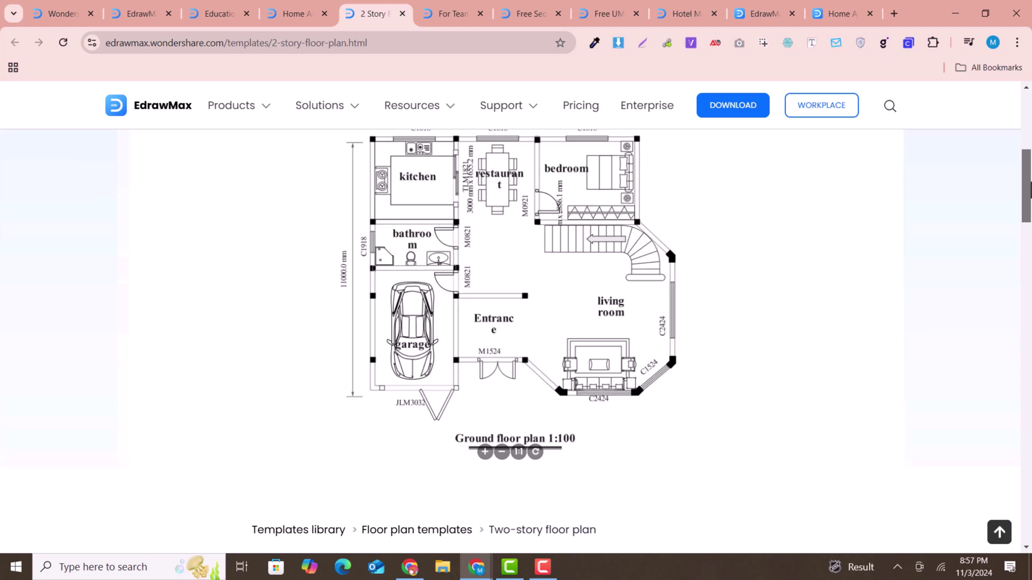
{"action": "mouse_move", "coordinate": [1029, 189]}
{"action": "left_mouse_down"}
{"action": "mouse_move", "coordinate": [1029, 204]}
{"action": "mouse_move", "coordinate": [1029, 182]}
{"action": "left_mouse_up"}
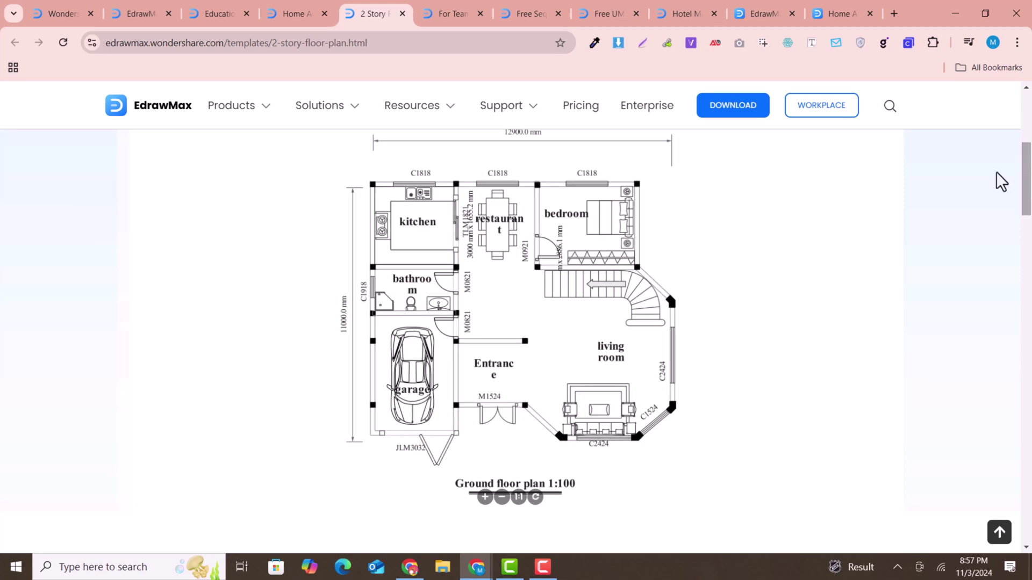
Step: Browse the IT, sequence diagram, UML and hotel management sequence diagram template pages
{"action": "left_click", "coordinate": [449, 11]}
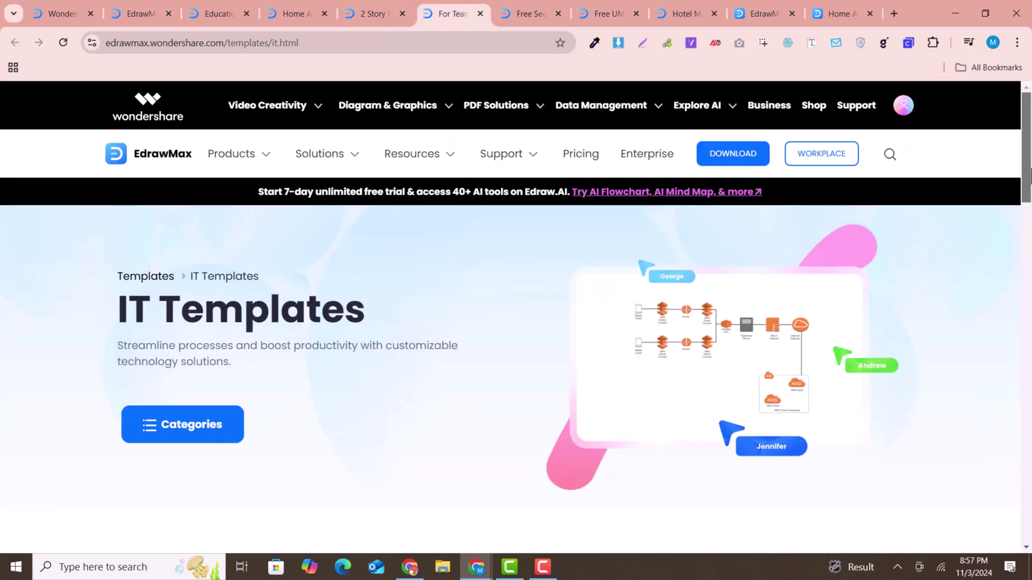
{"action": "left_click_drag", "start_coordinate": [1030, 175], "coordinate": [1030, 240]}
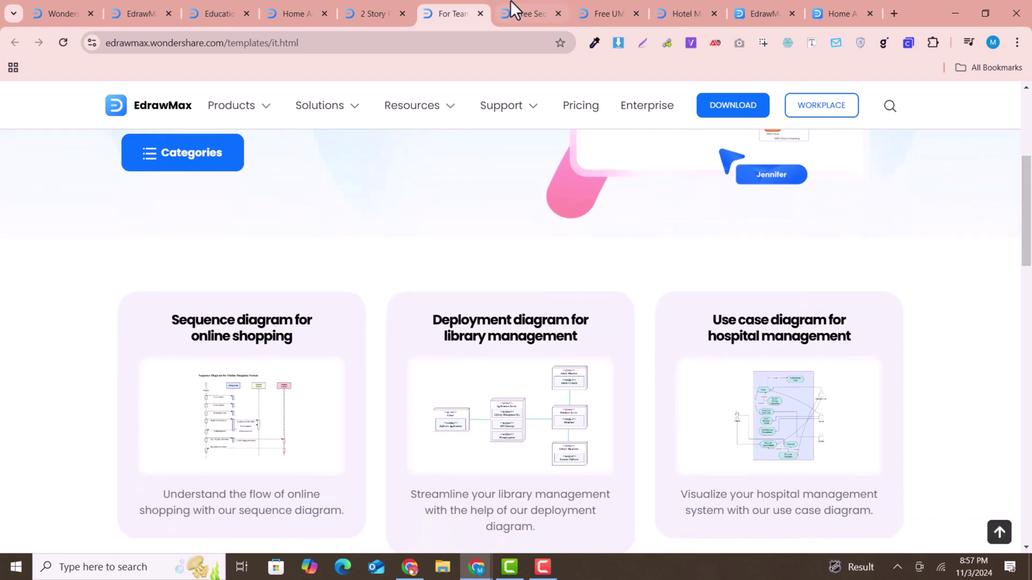
{"action": "left_click", "coordinate": [511, 5]}
{"action": "left_click", "coordinate": [627, 7]}
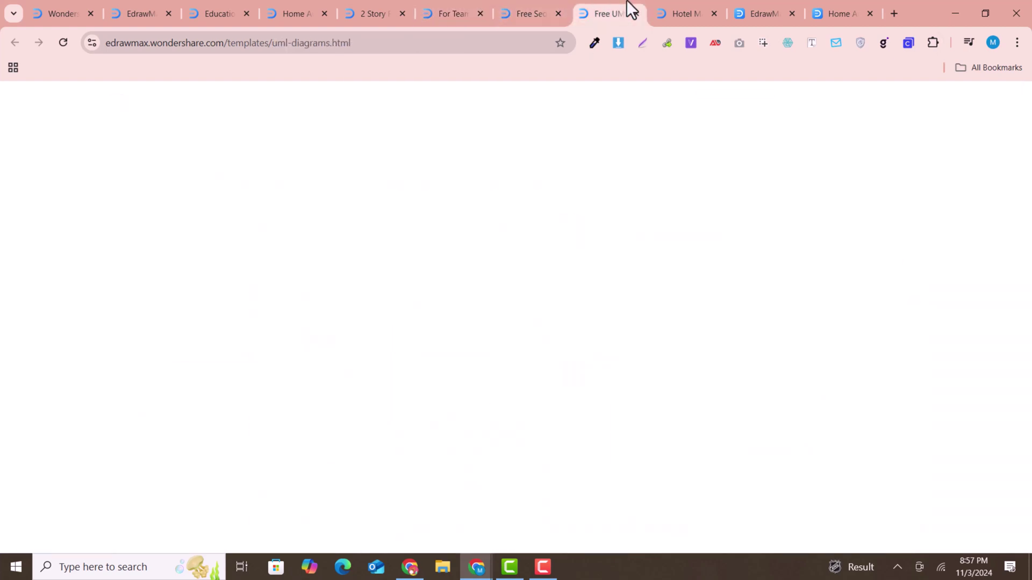
{"action": "left_click", "coordinate": [696, 8]}
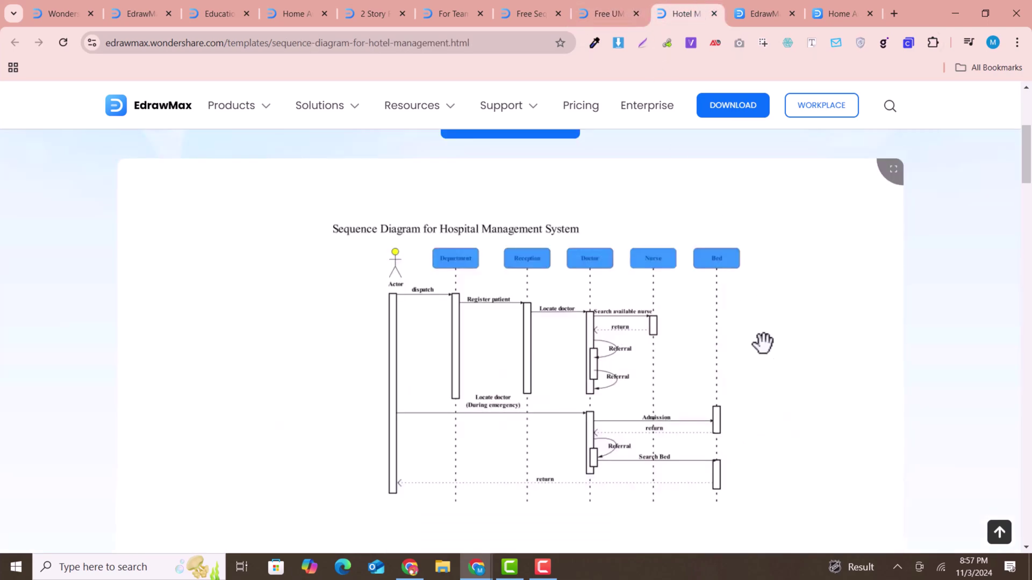
Step: Revisit the EdrawMax home and hospital sequence diagram pages, ending on the templates overview
{"action": "scroll", "coordinate": [763, 343], "scroll_direction": "up", "scroll_amount": 1}
{"action": "left_click", "coordinate": [752, 7]}
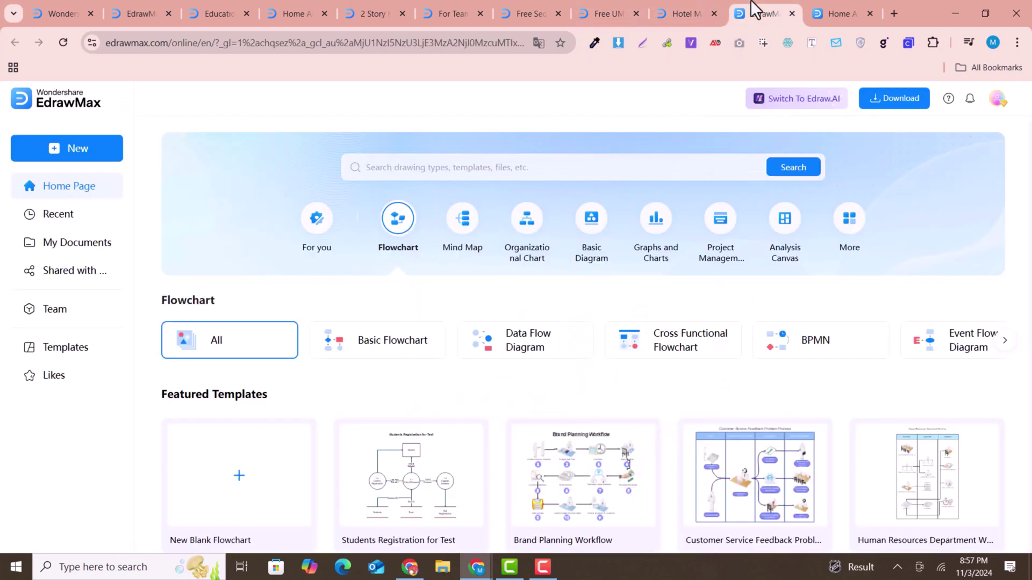
{"action": "left_click", "coordinate": [675, 8]}
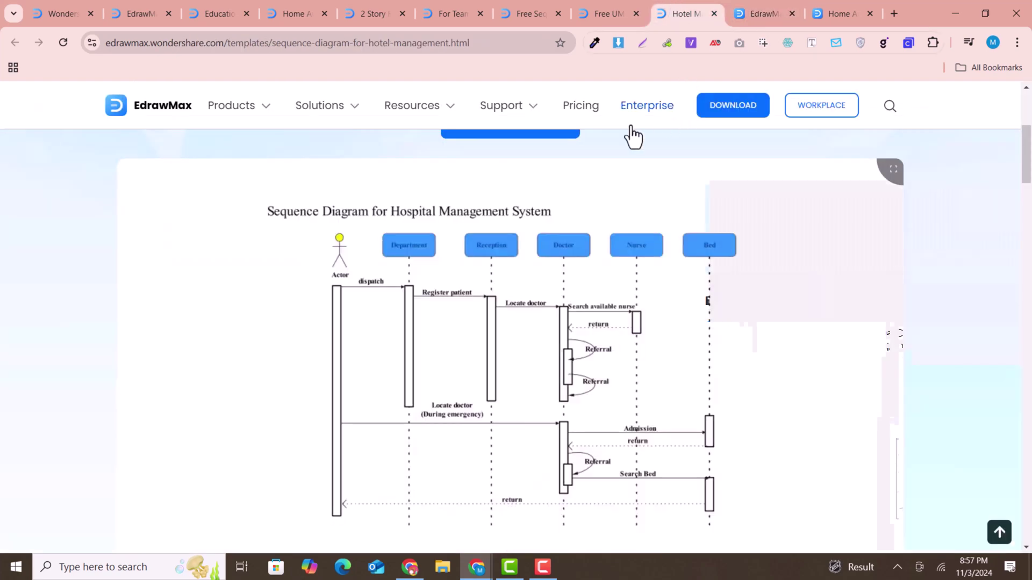
{"action": "left_click", "coordinate": [138, 8]}
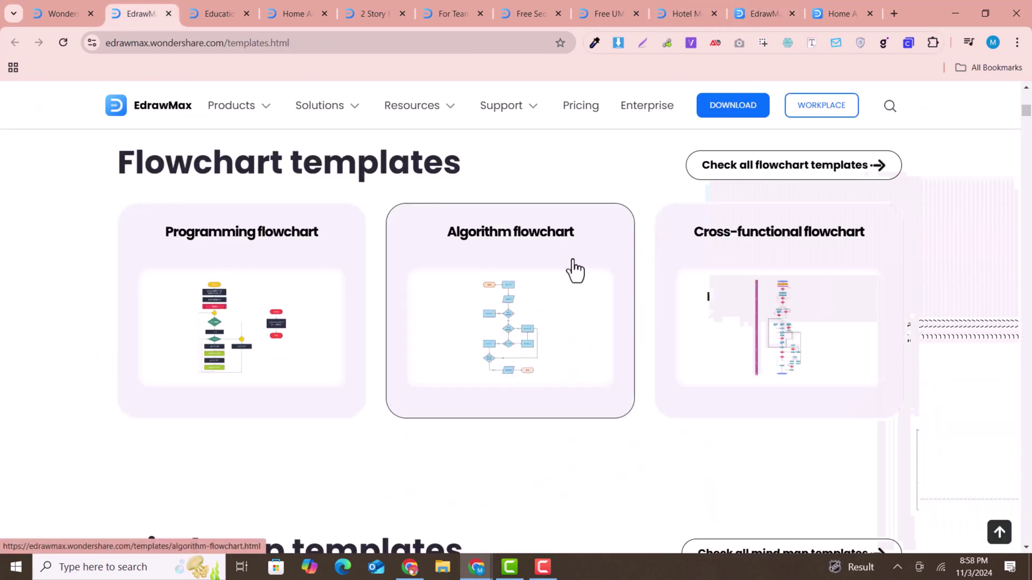
{"action": "scroll", "coordinate": [573, 269], "scroll_direction": "down", "scroll_amount": 2}
{"action": "scroll", "coordinate": [573, 268], "scroll_direction": "up", "scroll_amount": 2}
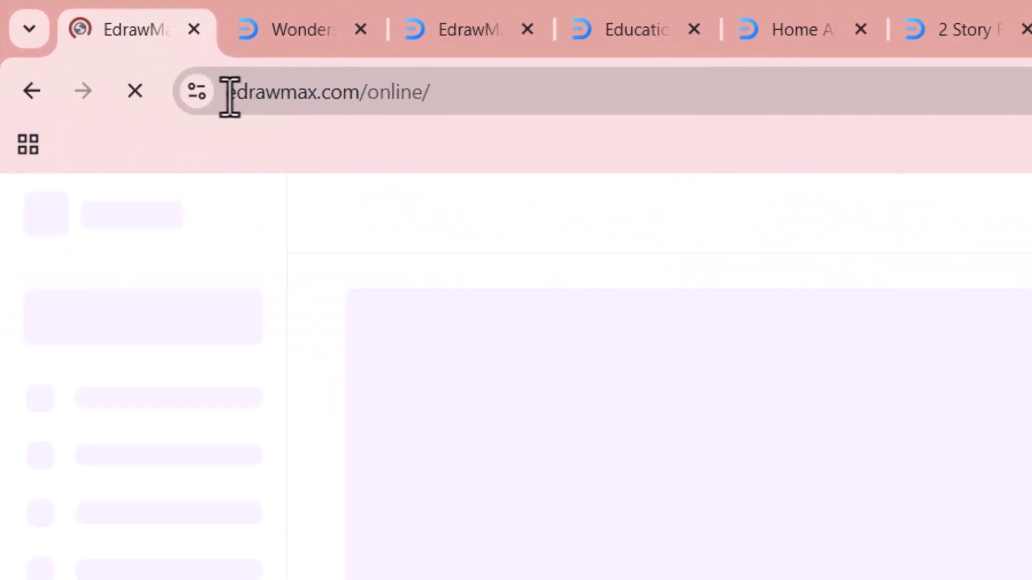
Step: Load the EdrawMax Online workspace at edrawmax.com/online/en/ and select its web address
{"action": "left_click", "coordinate": [210, 84]}
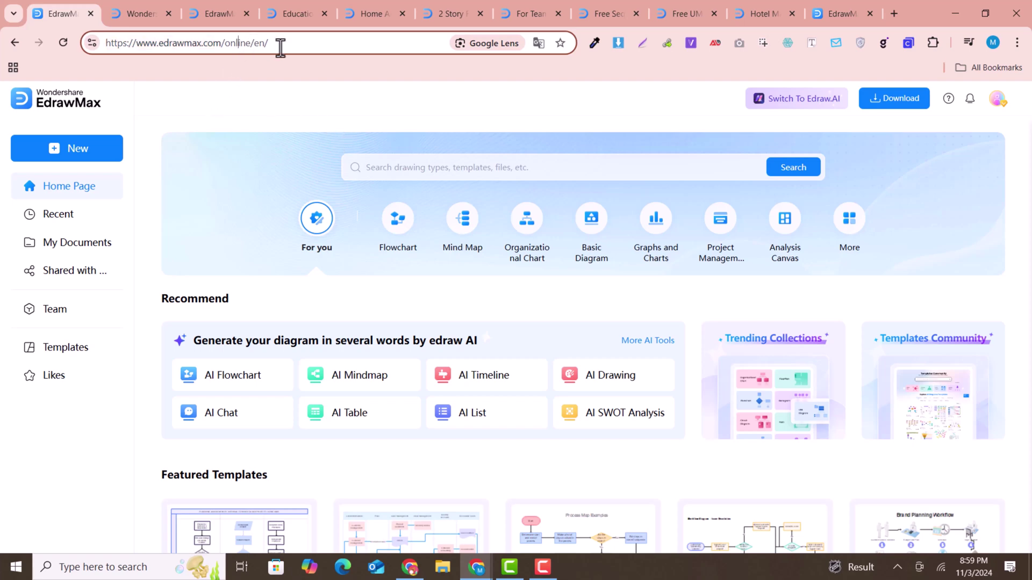
{"action": "left_click_drag", "start_coordinate": [280, 43], "coordinate": [140, 43]}
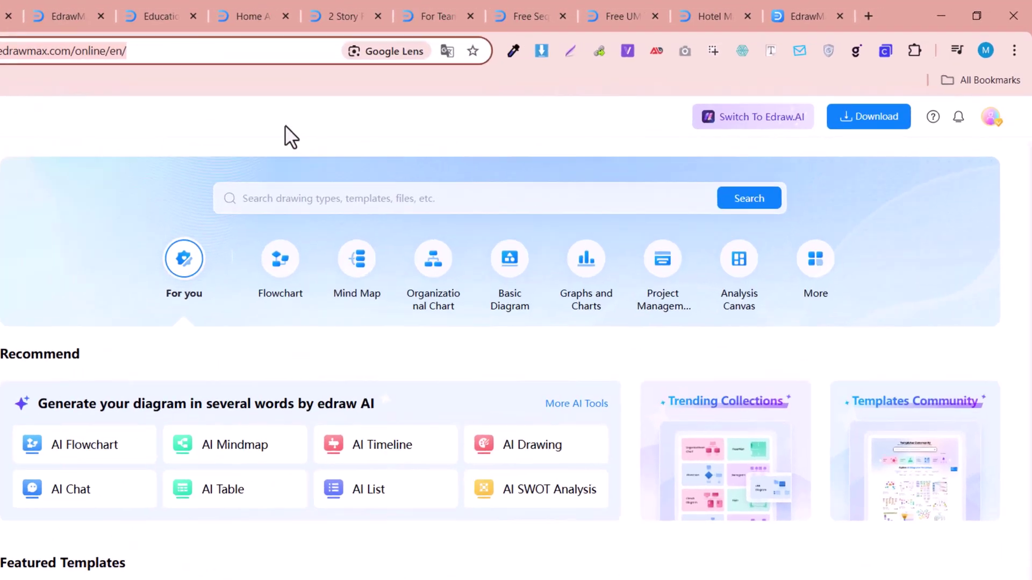
{"action": "mouse_move", "coordinate": [882, 95]}
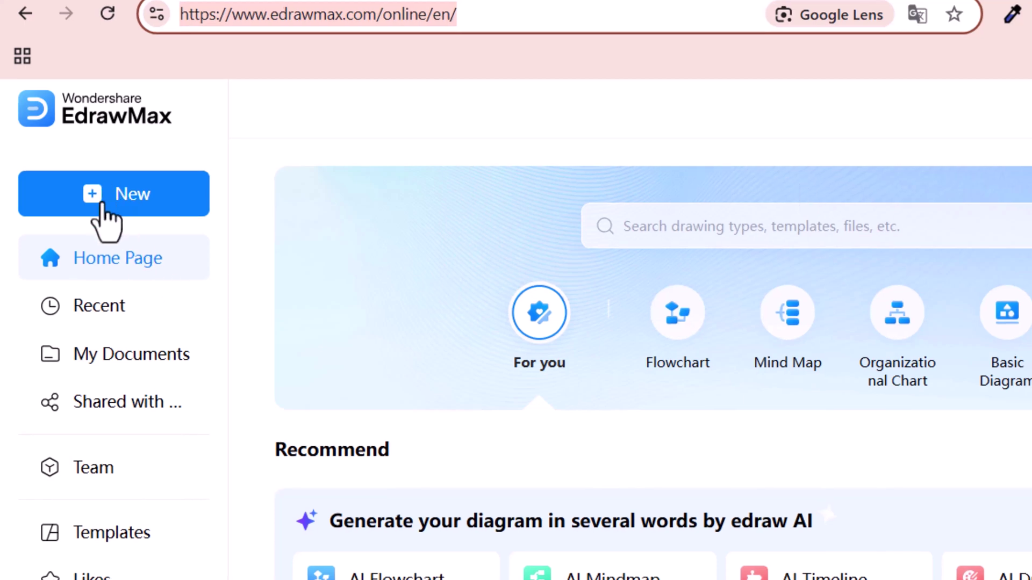
Step: Start a New blank file from the home page's New menu
{"action": "left_click", "coordinate": [94, 199]}
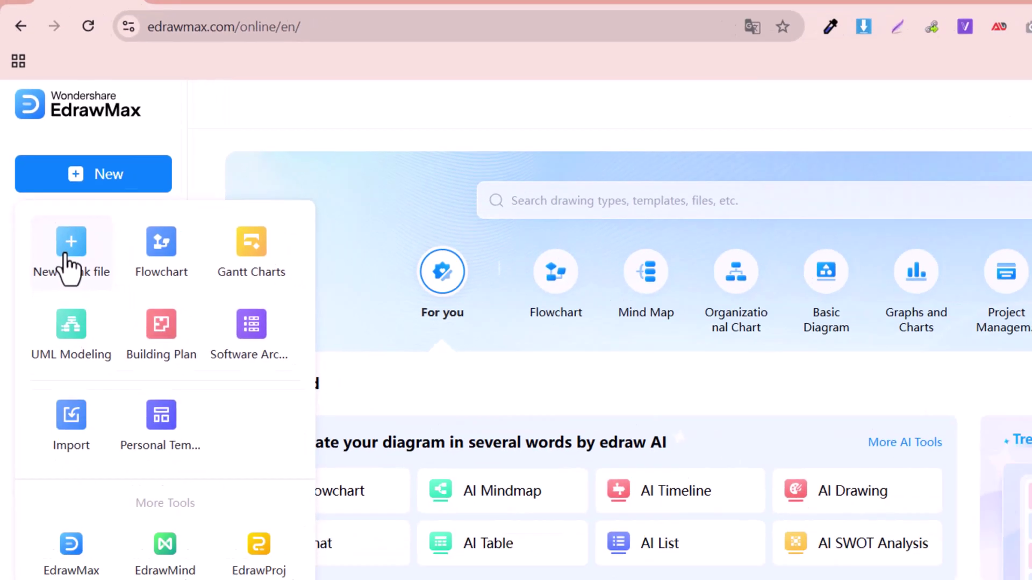
{"action": "left_click", "coordinate": [84, 312]}
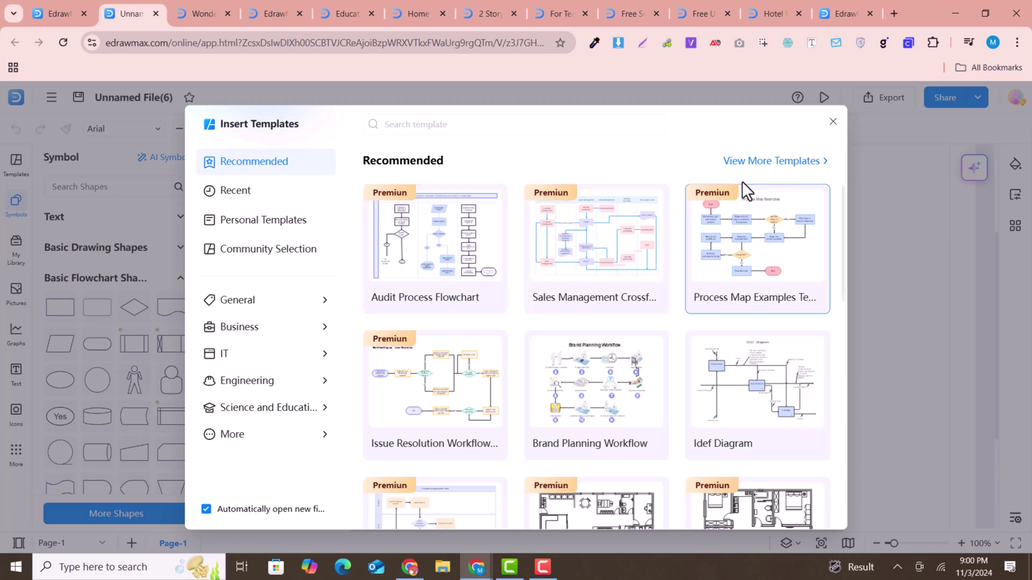
{"action": "scroll", "coordinate": [698, 349], "scroll_direction": "down", "scroll_amount": 5}
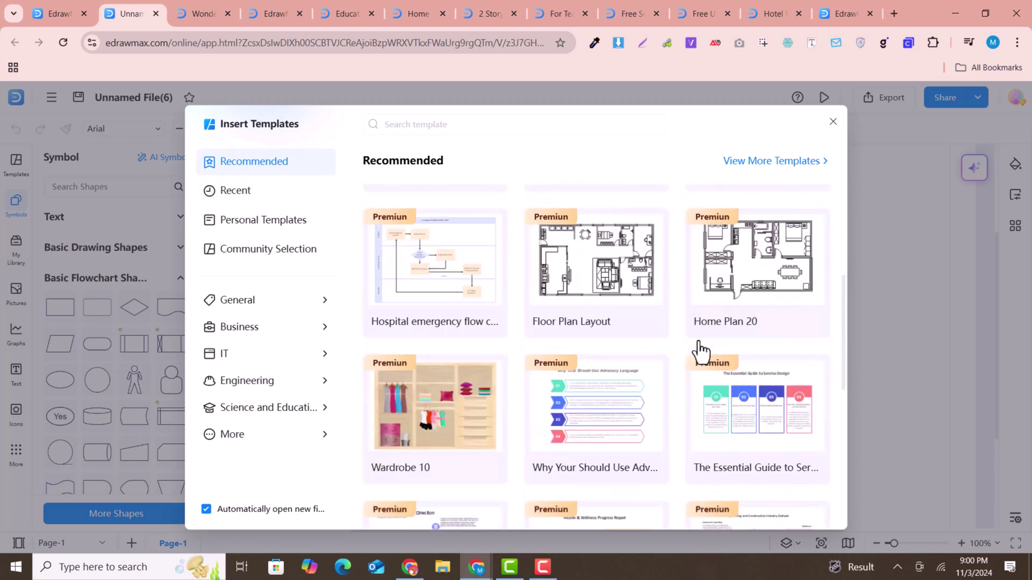
{"action": "scroll", "coordinate": [698, 351], "scroll_direction": "down", "scroll_amount": 2}
{"action": "scroll", "coordinate": [462, 296], "scroll_direction": "up", "scroll_amount": 4}
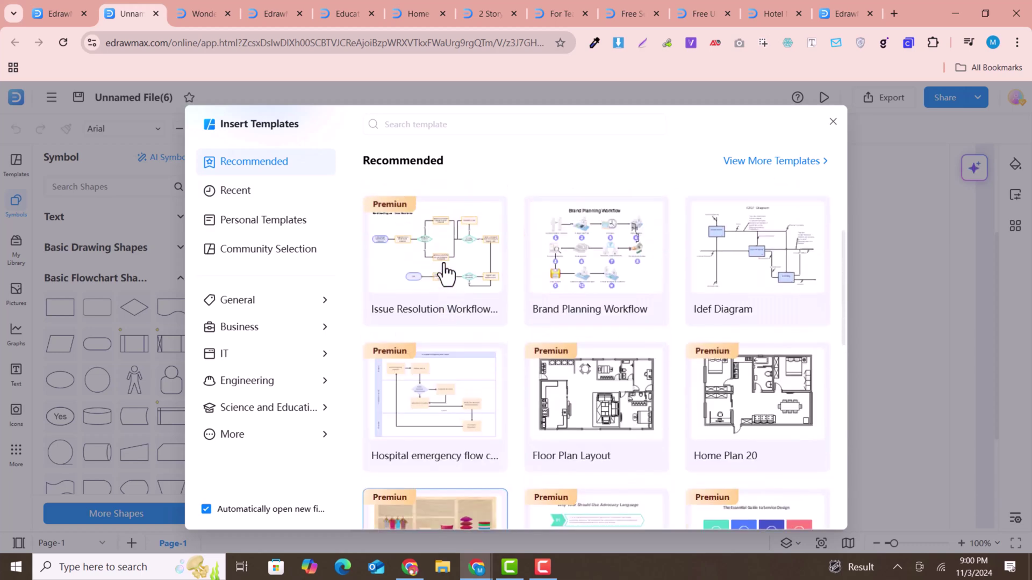
{"action": "scroll", "coordinate": [445, 274], "scroll_direction": "up", "scroll_amount": 2}
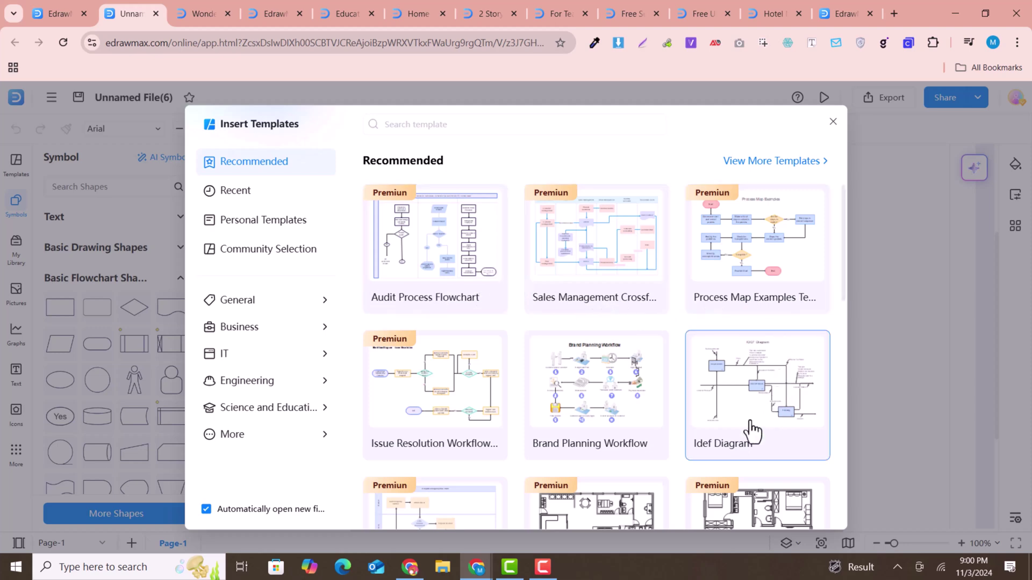
{"action": "scroll", "coordinate": [749, 430], "scroll_direction": "down", "scroll_amount": 3}
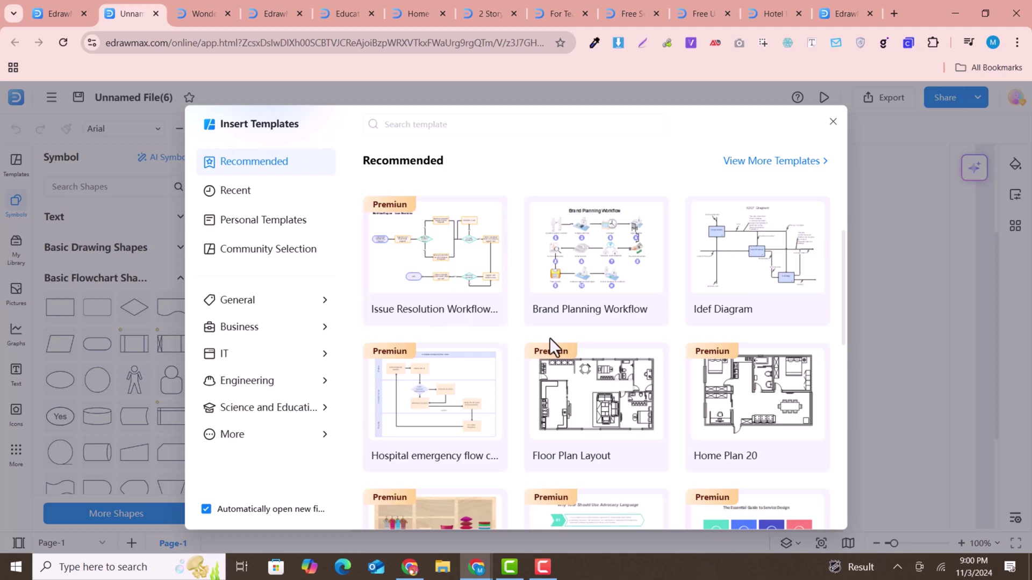
{"action": "scroll", "coordinate": [552, 346], "scroll_direction": "down", "scroll_amount": 3}
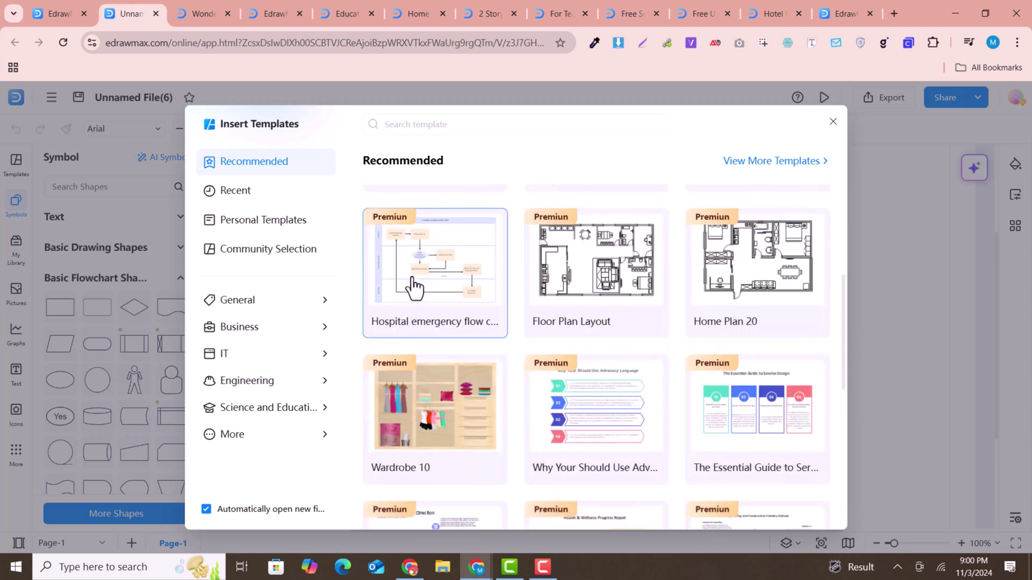
{"action": "scroll", "coordinate": [368, 296], "scroll_direction": "up", "scroll_amount": 5}
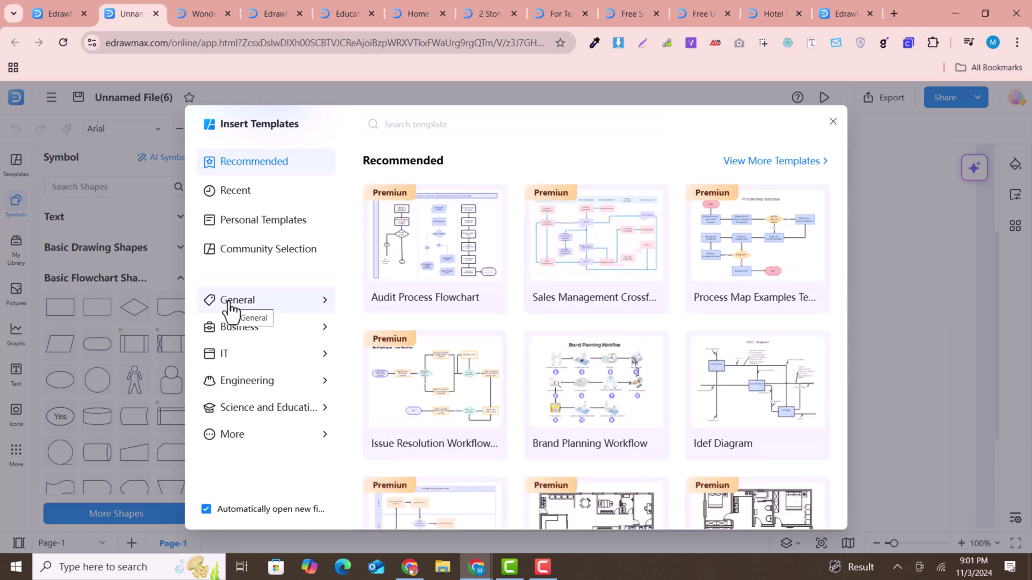
Step: Browse the General, Business, Project Management and IT template categories
{"action": "left_click", "coordinate": [257, 304]}
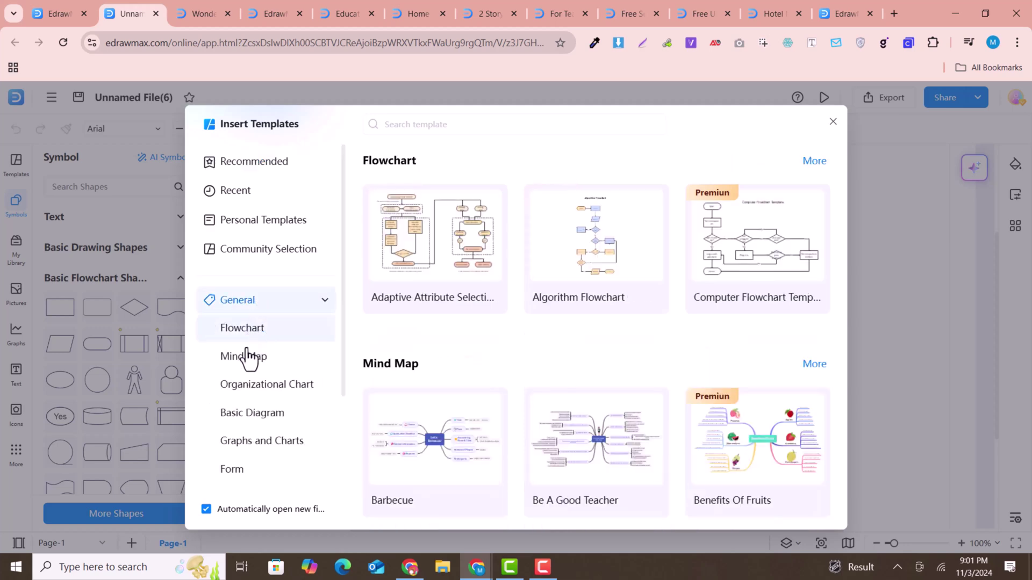
{"action": "left_click", "coordinate": [309, 311]}
{"action": "left_click", "coordinate": [281, 329]}
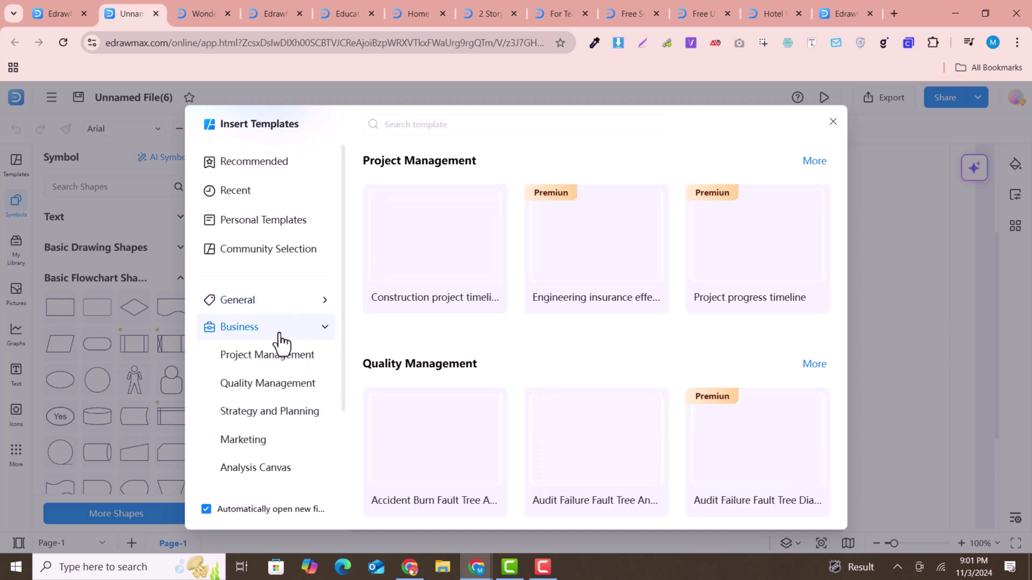
{"action": "left_click", "coordinate": [279, 368]}
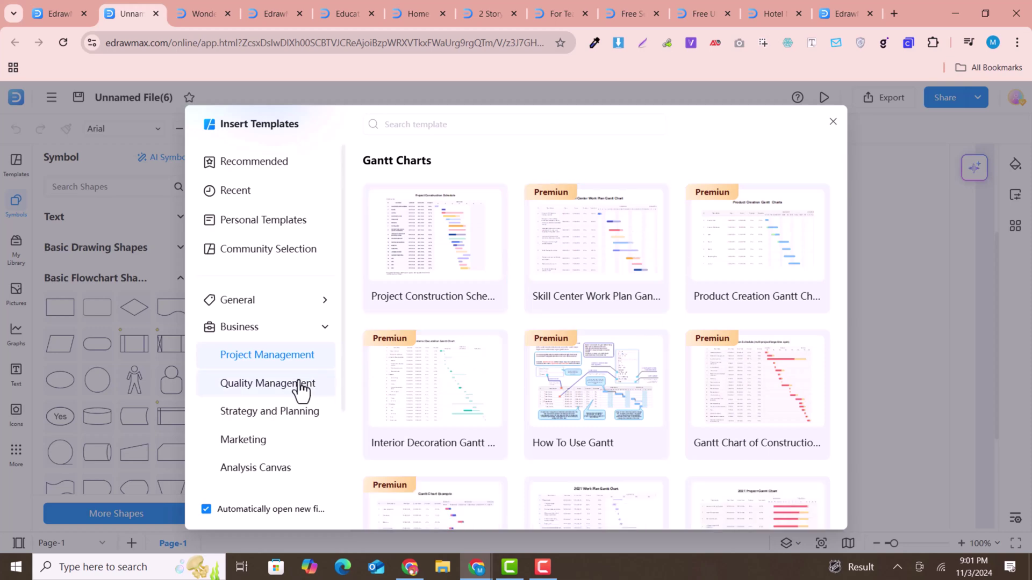
{"action": "scroll", "coordinate": [300, 391], "scroll_direction": "down", "scroll_amount": 3}
{"action": "left_click", "coordinate": [279, 399]}
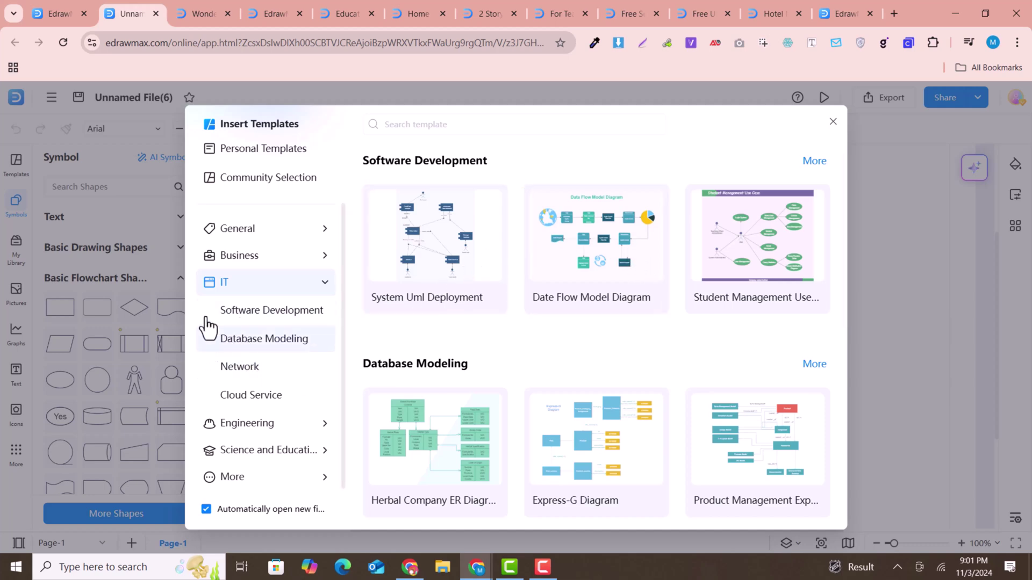
{"action": "left_click", "coordinate": [283, 285]}
Step: Browse Science and Education, Graphic Organizer, Graphic Design and Infographic templates, then close the gallery
{"action": "left_click", "coordinate": [261, 408]}
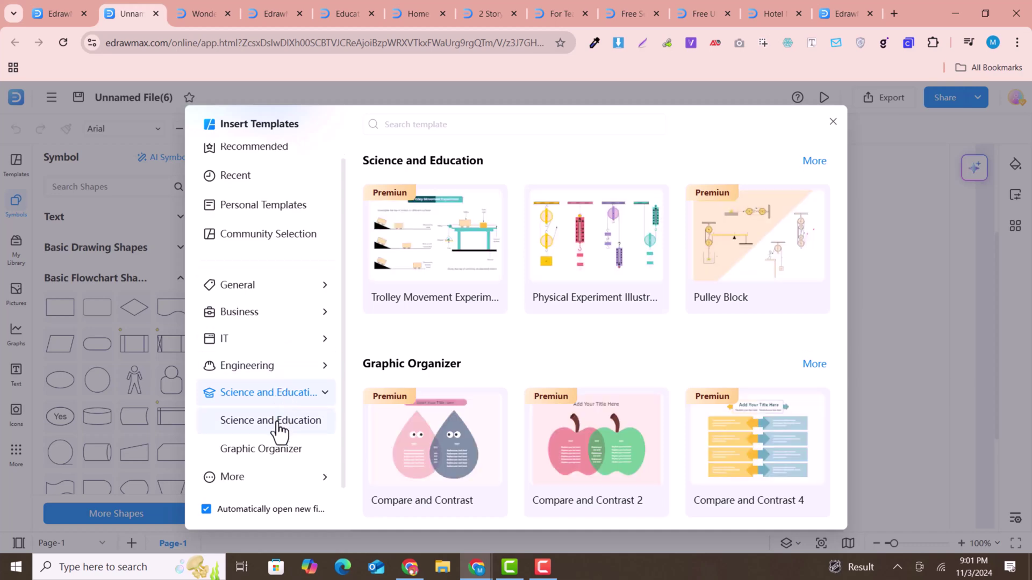
{"action": "left_click", "coordinate": [274, 422]}
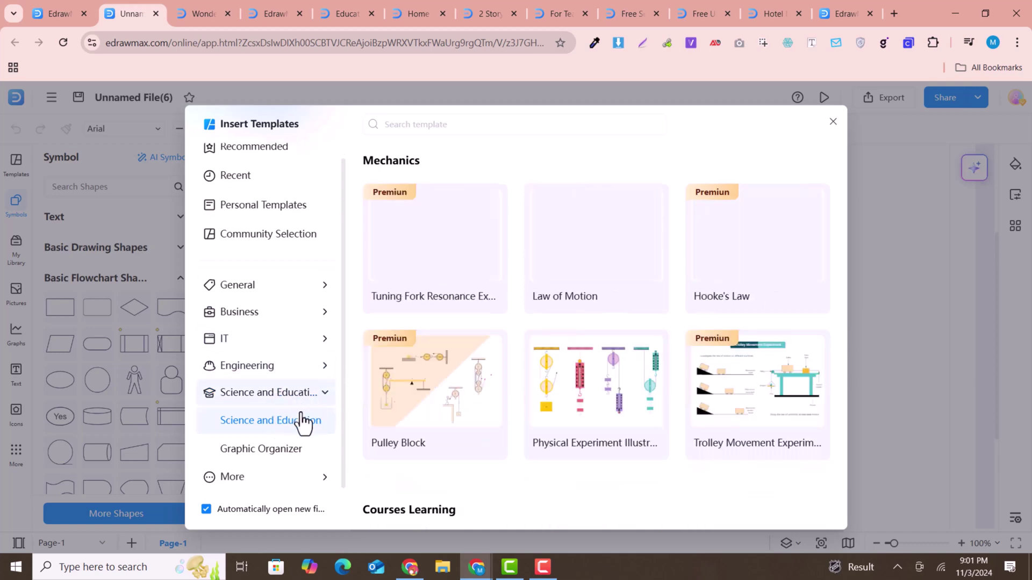
{"action": "left_click", "coordinate": [277, 459]}
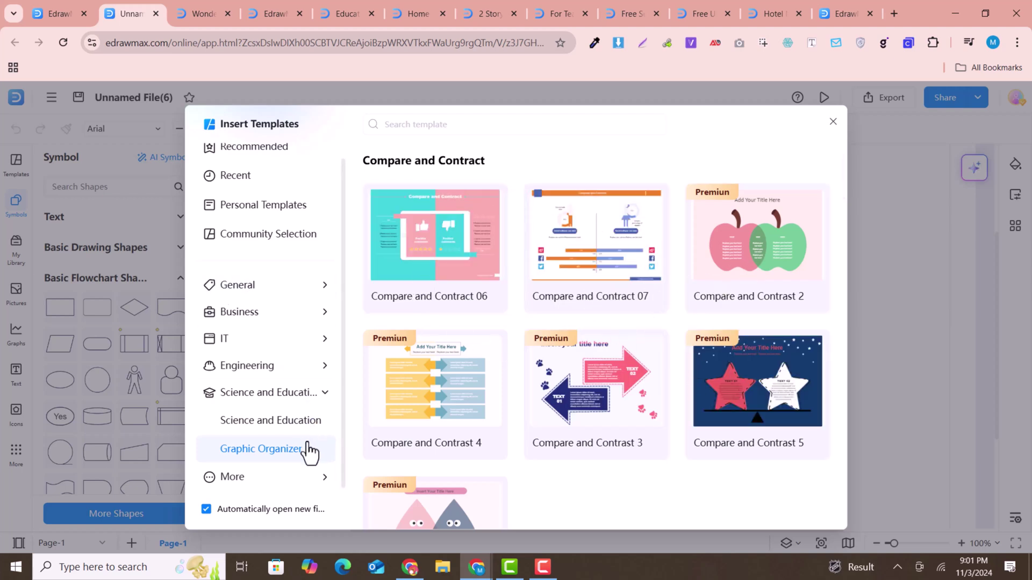
{"action": "left_click", "coordinate": [269, 477]}
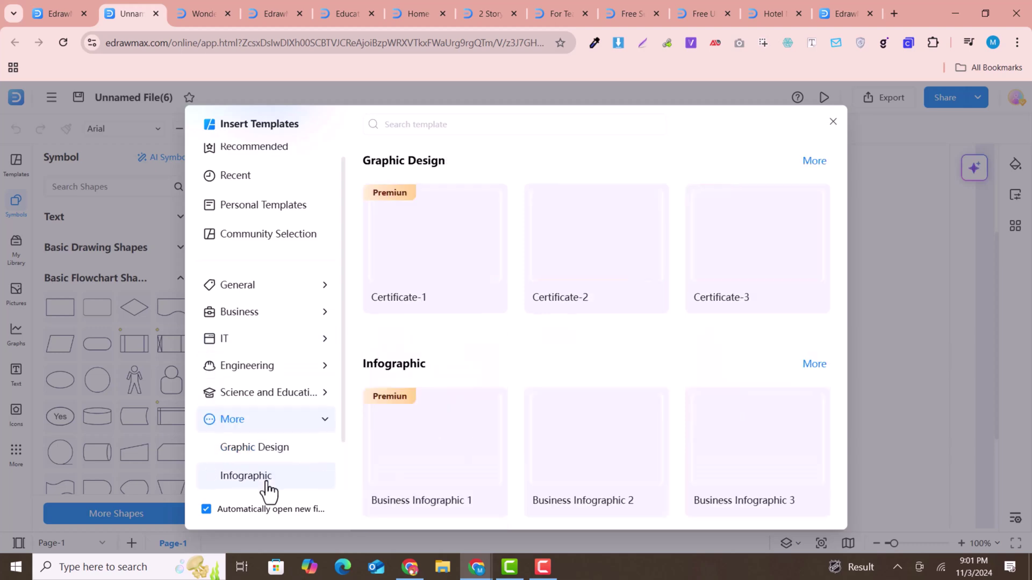
{"action": "left_click", "coordinate": [265, 460]}
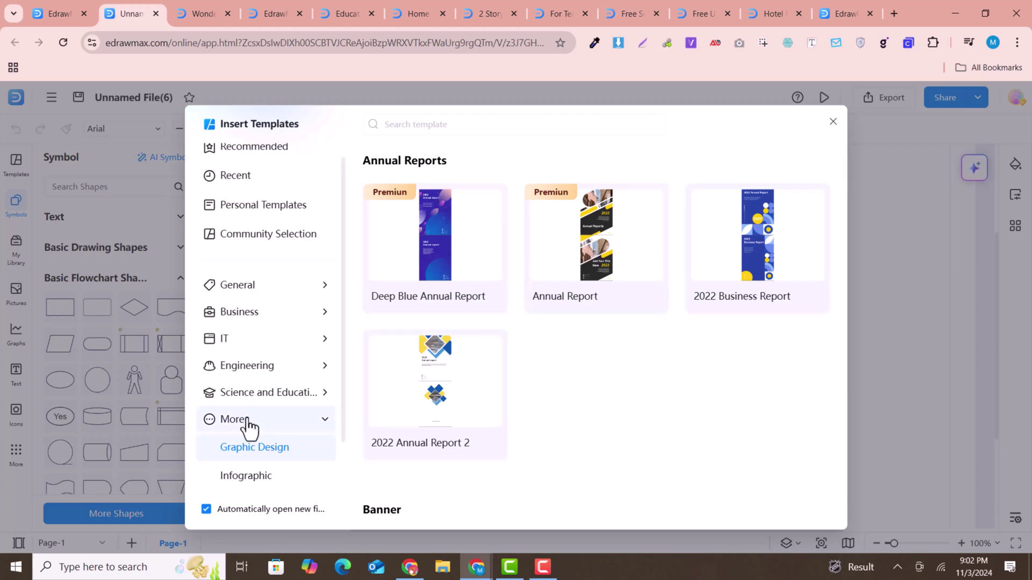
{"action": "left_click", "coordinate": [262, 479]}
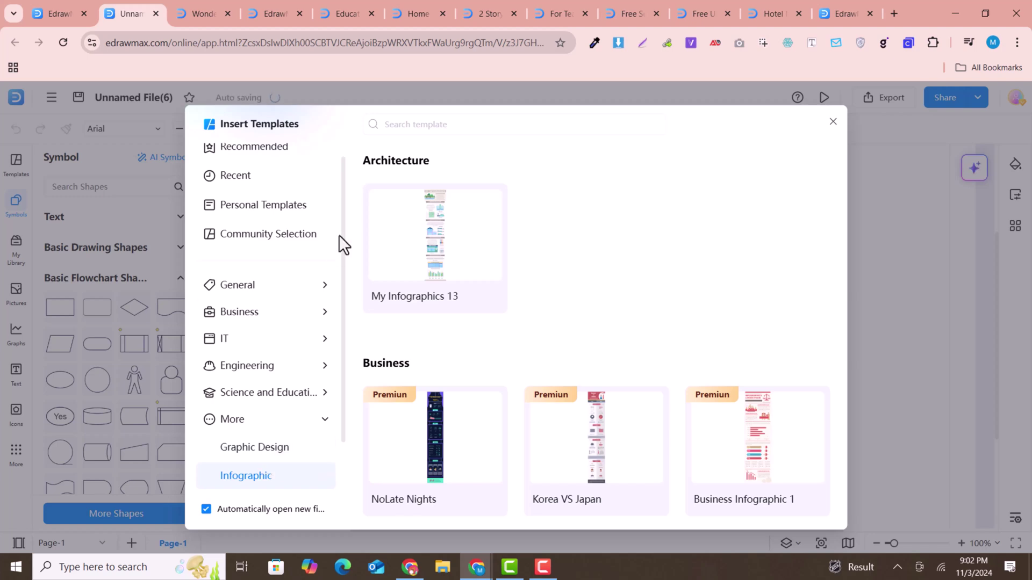
{"action": "left_click", "coordinate": [832, 122]}
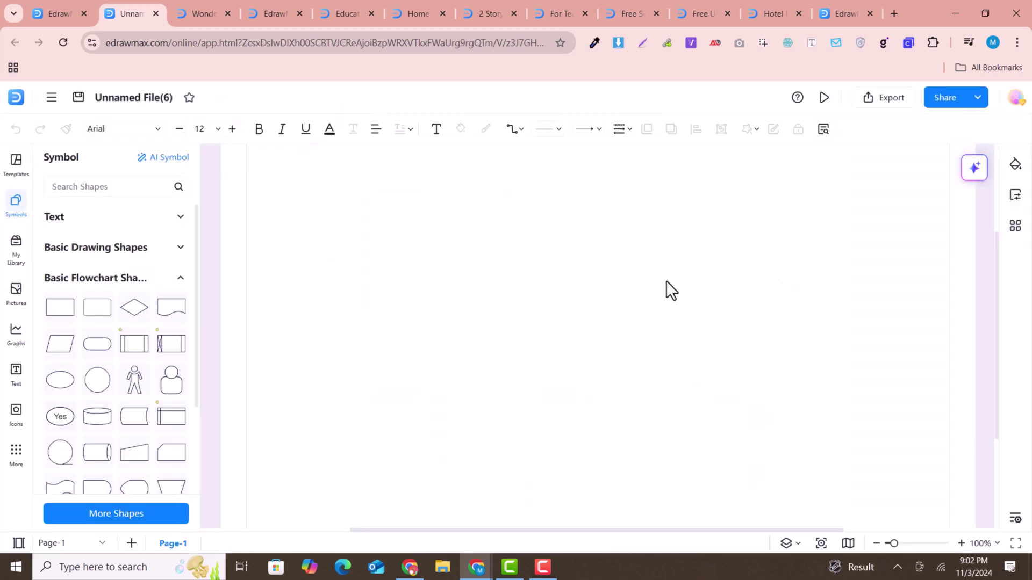
Step: Switch Edraw AI to Flowchart mode and show its example HR recruitment prompt
{"action": "scroll", "coordinate": [317, 306], "scroll_direction": "up", "scroll_amount": 3}
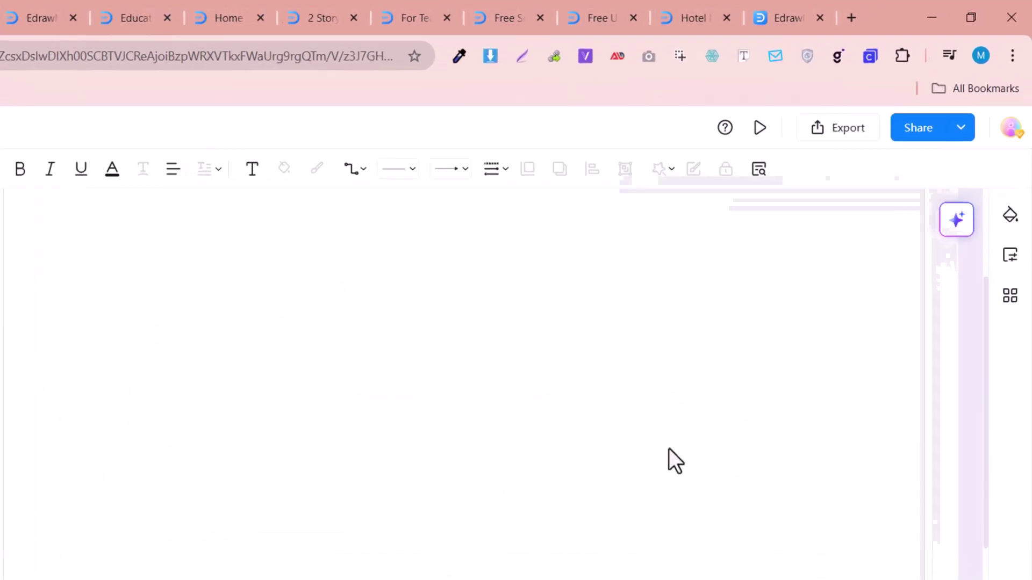
{"action": "left_click", "coordinate": [934, 308]}
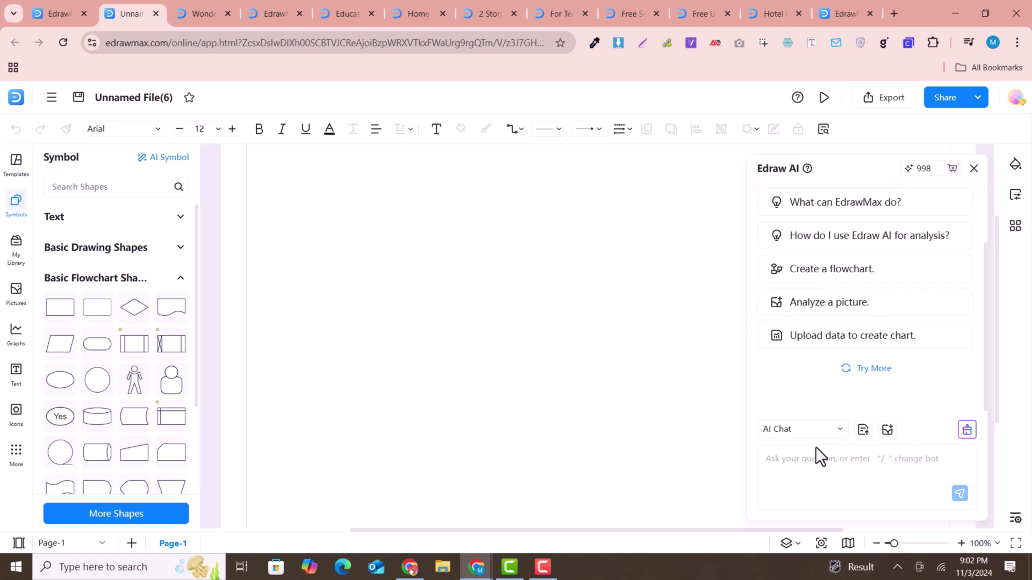
{"action": "left_click", "coordinate": [799, 430]}
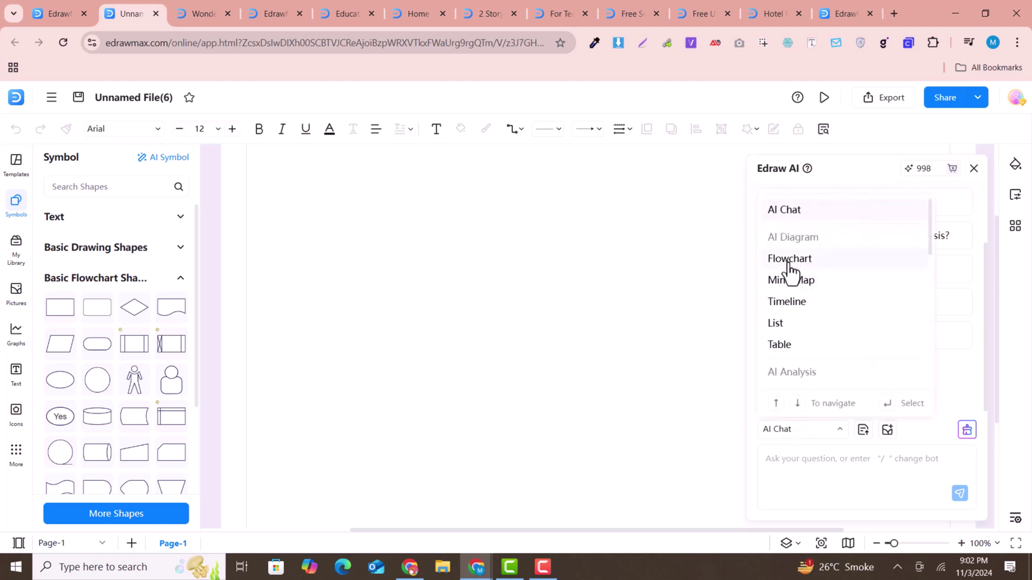
{"action": "key", "text": "Return"}
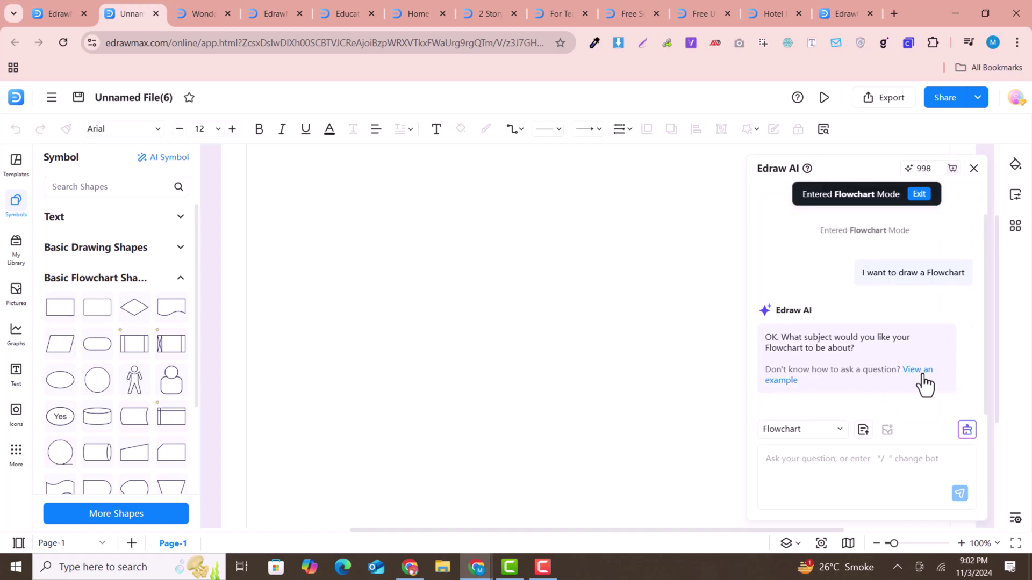
{"action": "left_click", "coordinate": [792, 432]}
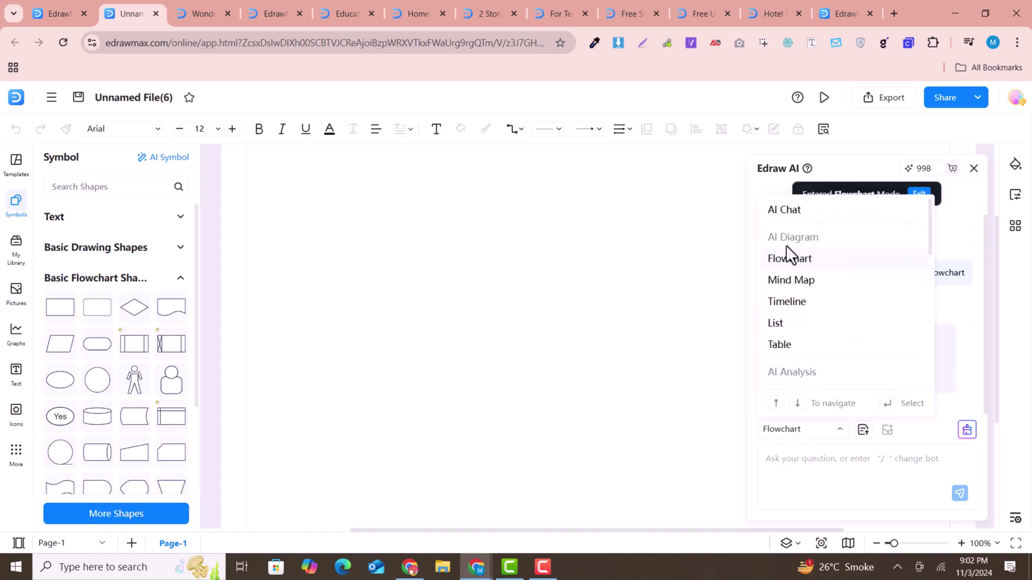
{"action": "left_click", "coordinate": [787, 262]}
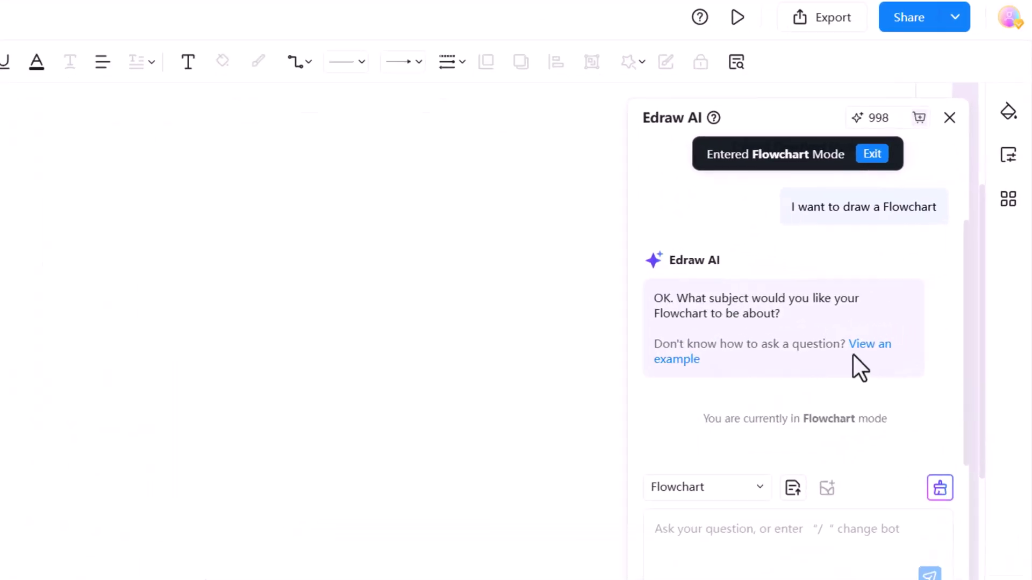
{"action": "left_click", "coordinate": [795, 368]}
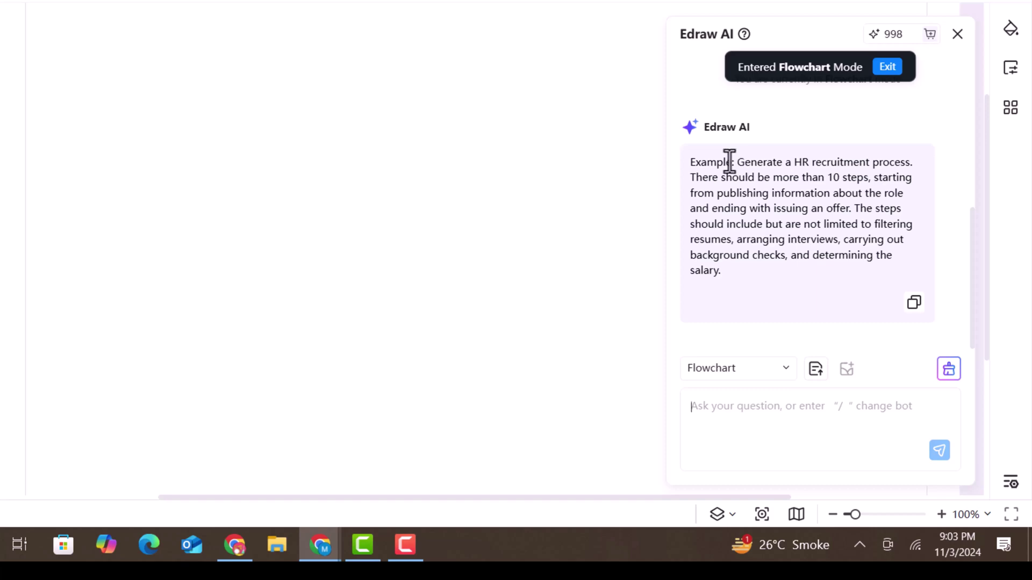
Step: Paste the example HR recruitment process prompt into Edraw AI and send it
{"action": "left_click_drag", "start_coordinate": [737, 166], "coordinate": [799, 161]}
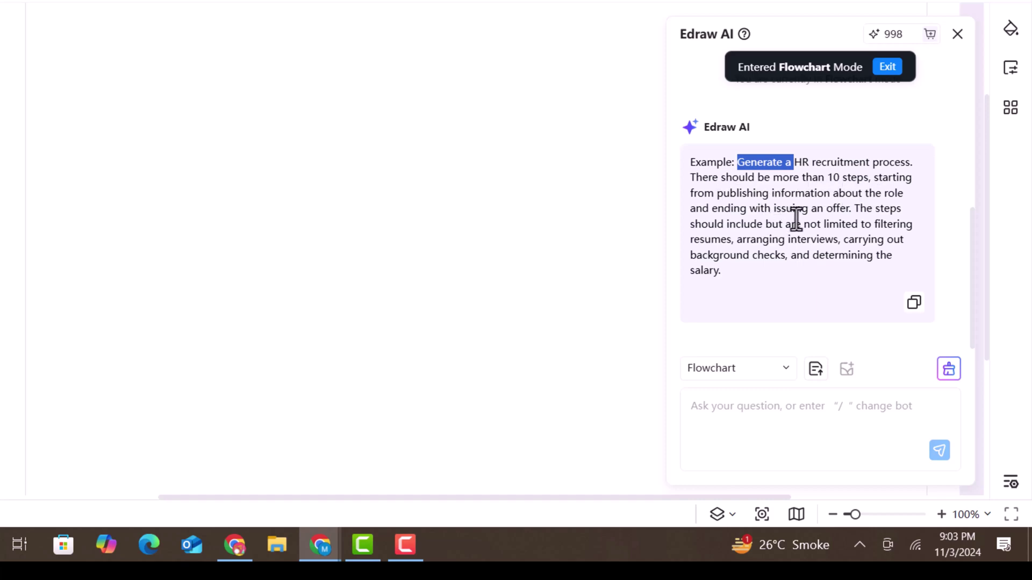
{"action": "left_click", "coordinate": [865, 218]}
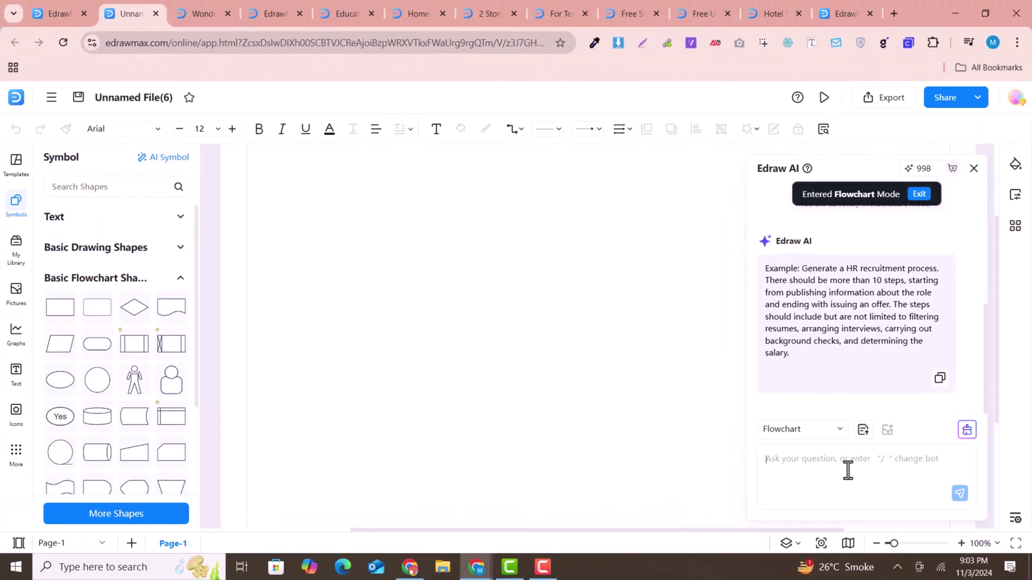
{"action": "type", "text": "Generate a HR recruitment process. There should be more than 10 steps, starting from publishing information about the role and ending with issuing an offer. The steps should include but are not limited to filtering resumes, arranging interviews, carrying out background checks, and determining the salary."}
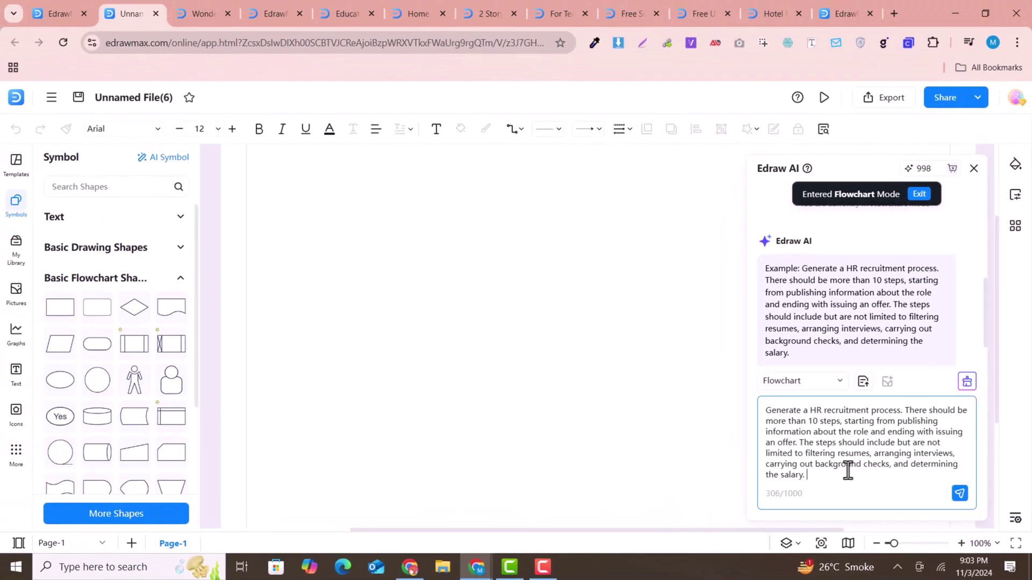
{"action": "left_click", "coordinate": [959, 493]}
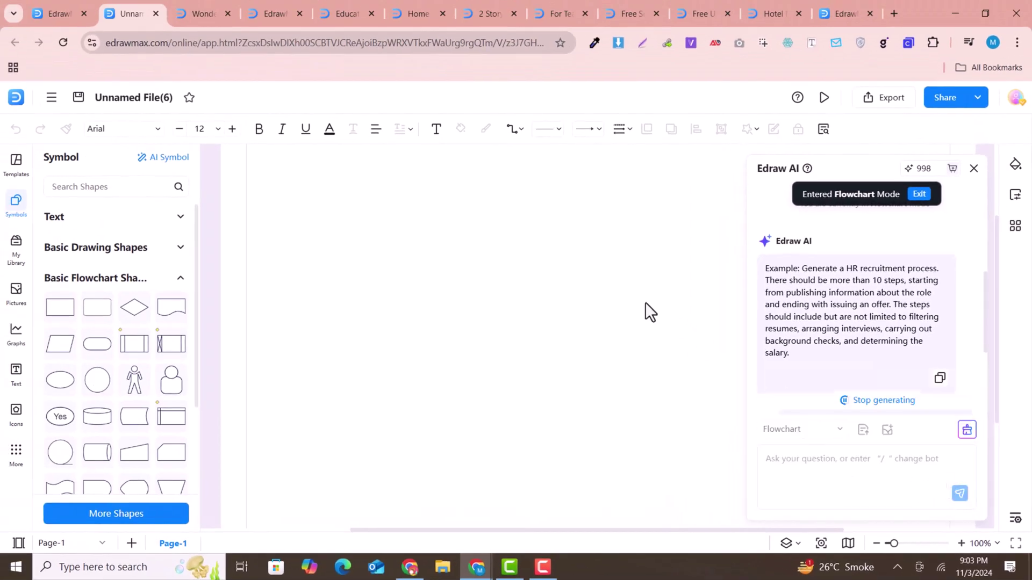
{"action": "left_click", "coordinate": [549, 220]}
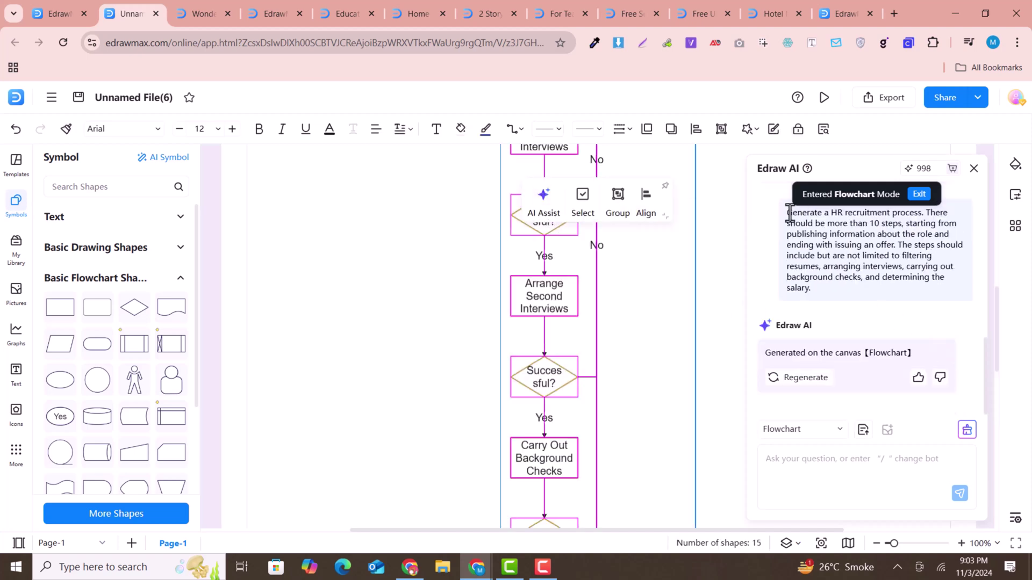
{"action": "left_click_drag", "start_coordinate": [788, 213], "coordinate": [914, 300]}
{"action": "scroll", "coordinate": [321, 218], "scroll_direction": "up", "scroll_amount": 1}
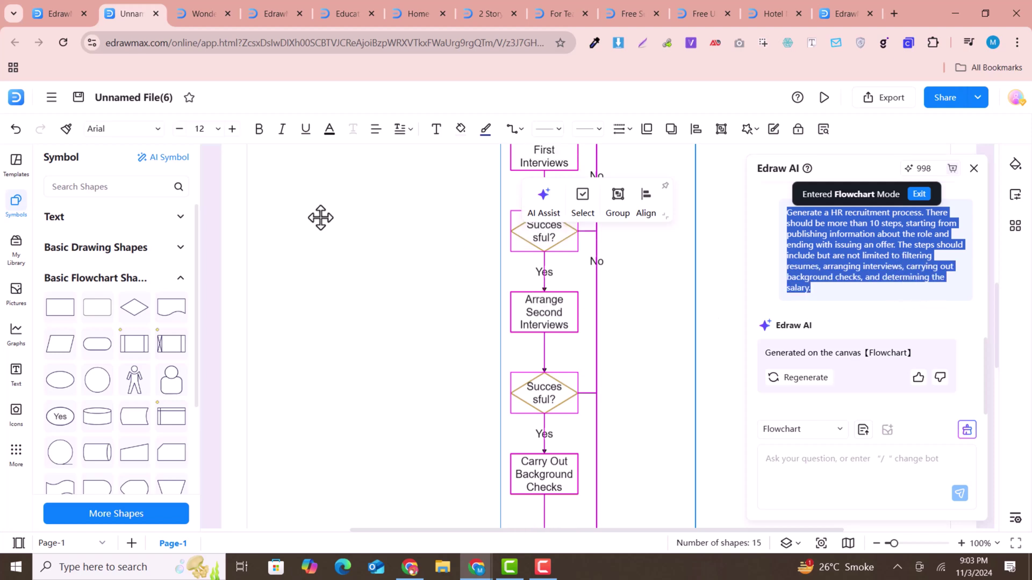
{"action": "scroll", "coordinate": [321, 217], "scroll_direction": "up", "scroll_amount": 5}
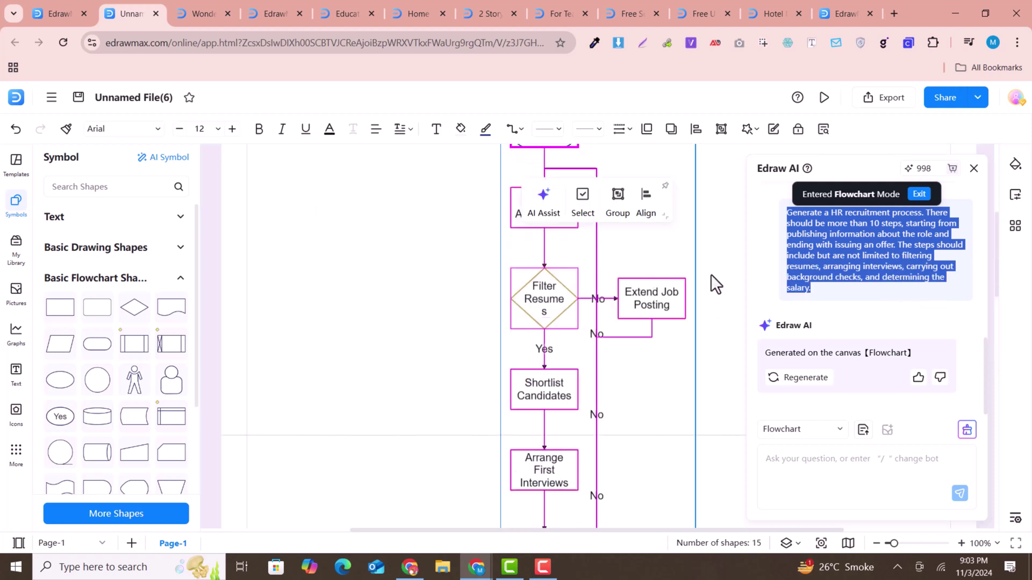
{"action": "scroll", "coordinate": [380, 280], "scroll_direction": "up", "scroll_amount": 2}
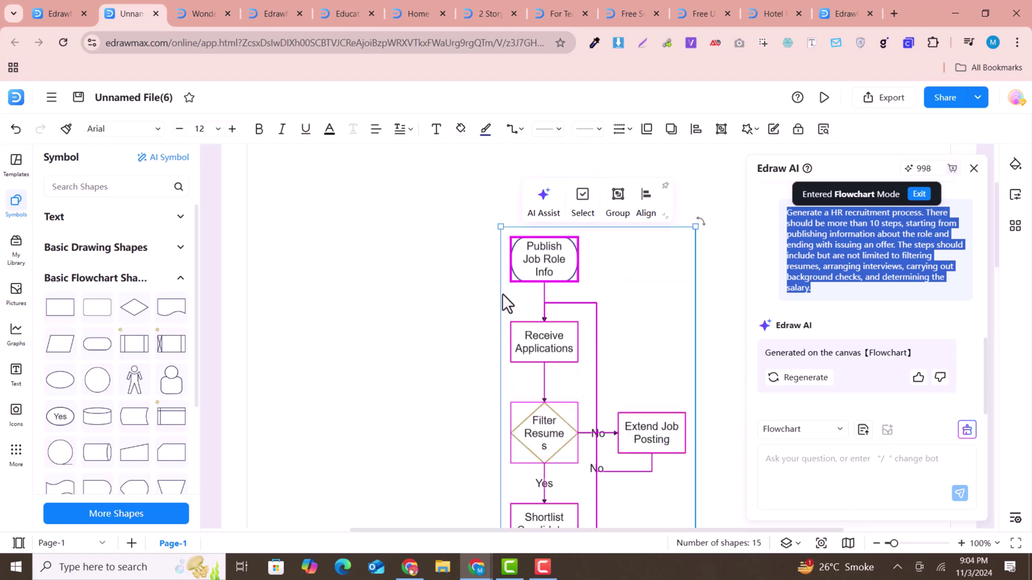
{"action": "scroll", "coordinate": [511, 290], "scroll_direction": "down", "scroll_amount": 2}
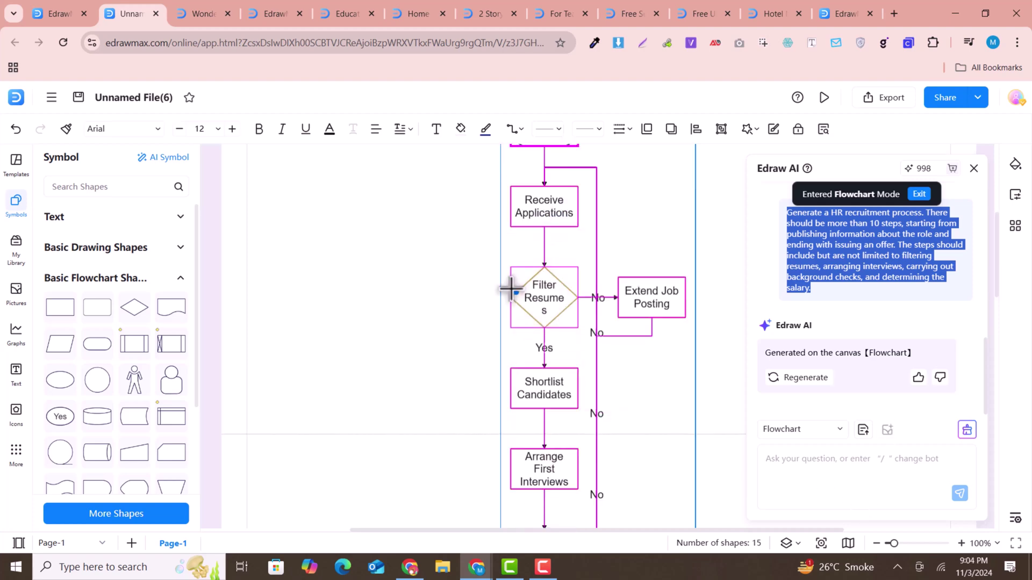
{"action": "scroll", "coordinate": [649, 246], "scroll_direction": "down", "scroll_amount": 3}
{"action": "scroll", "coordinate": [553, 249], "scroll_direction": "up", "scroll_amount": 3}
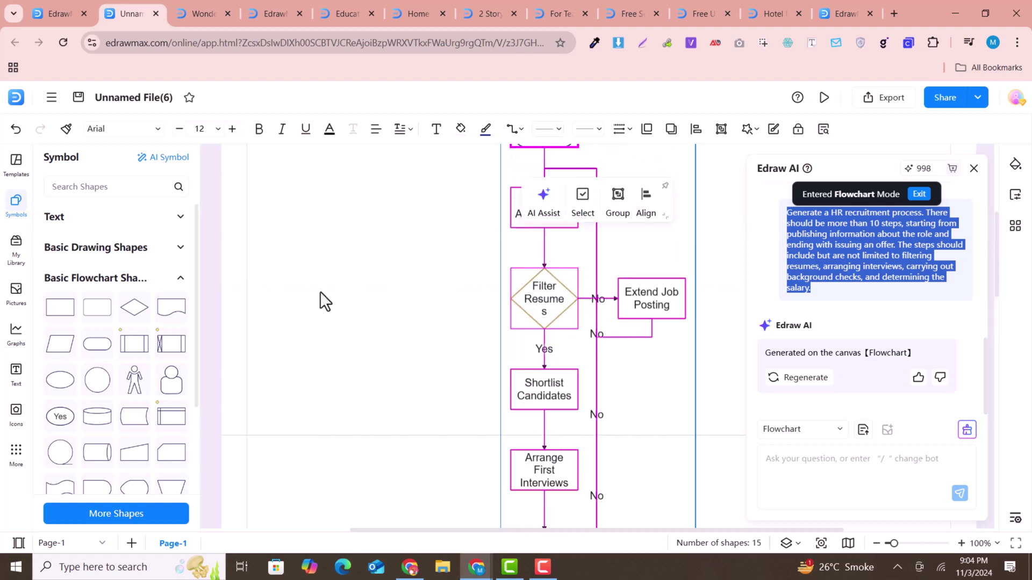
Step: Place a rectangle left of Filter Resumes, connect it to Filter Resumes, and label it 'This is'
{"action": "left_click_drag", "start_coordinate": [96, 308], "coordinate": [305, 331]}
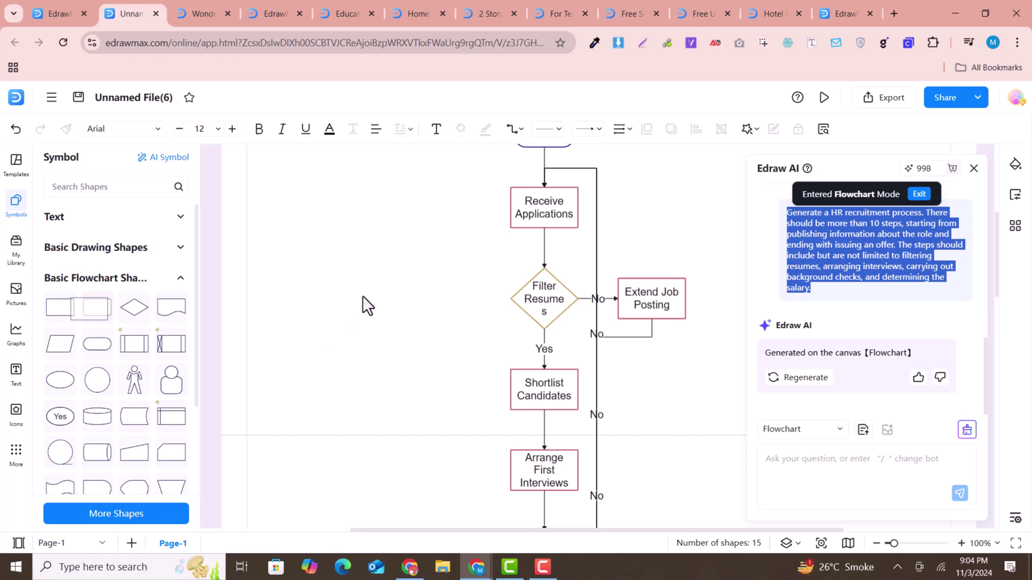
{"action": "left_click_drag", "start_coordinate": [375, 302], "coordinate": [511, 296]}
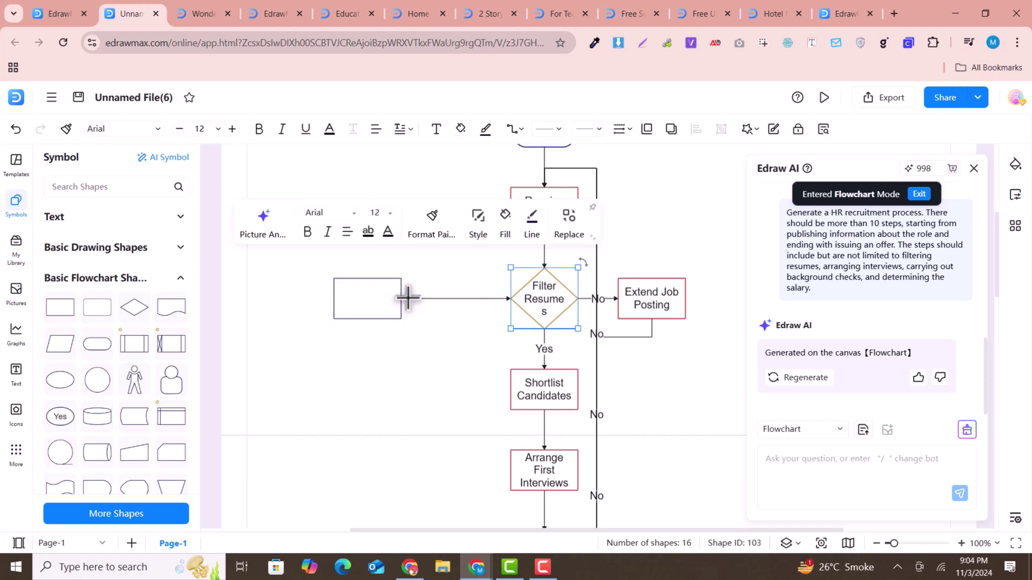
{"action": "left_click_drag", "start_coordinate": [407, 299], "coordinate": [500, 319]}
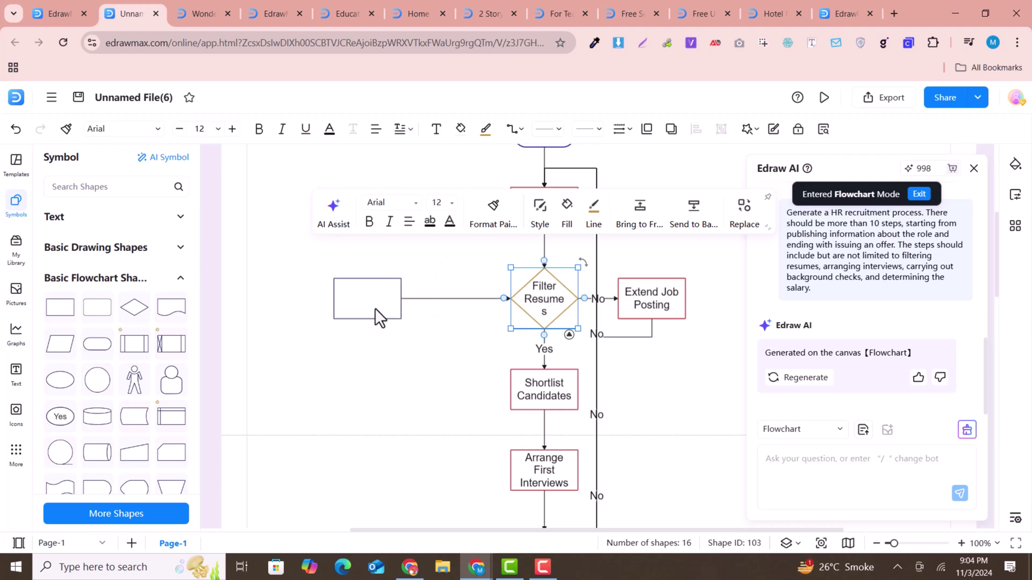
{"action": "left_click", "coordinate": [357, 298]}
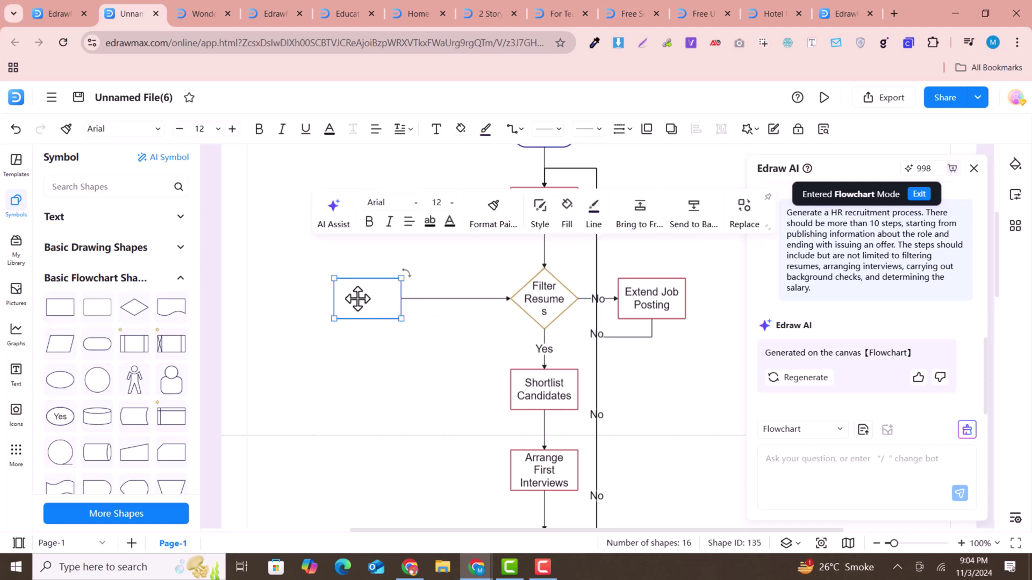
{"action": "double_click", "coordinate": [357, 299]}
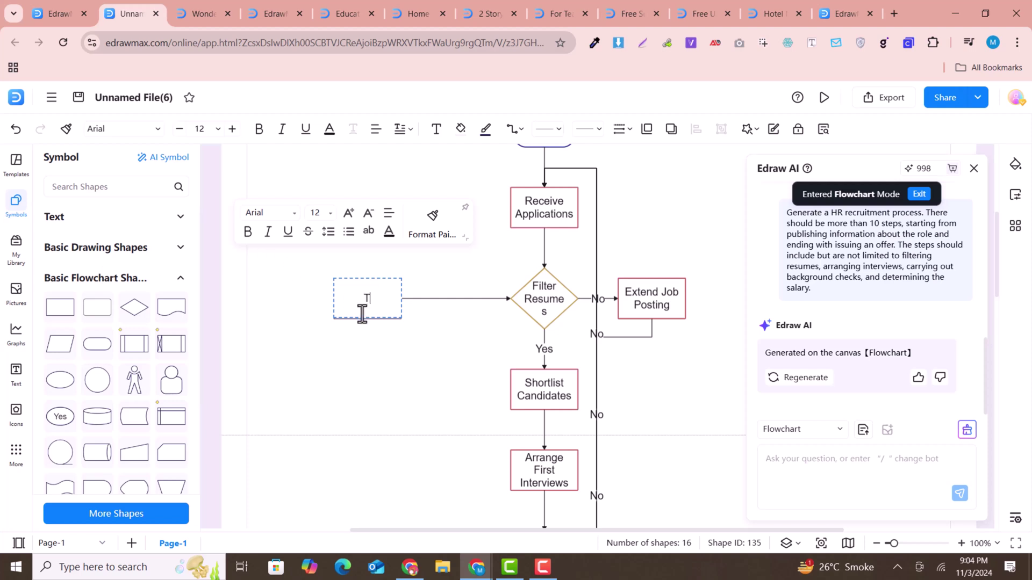
{"action": "type", "text": "This is Cuso"}
{"action": "key", "text": "BackSpace"}
{"action": "key", "text": "BackSpace"}
{"action": "key", "text": "BackSpace"}
{"action": "left_click", "coordinate": [269, 319]}
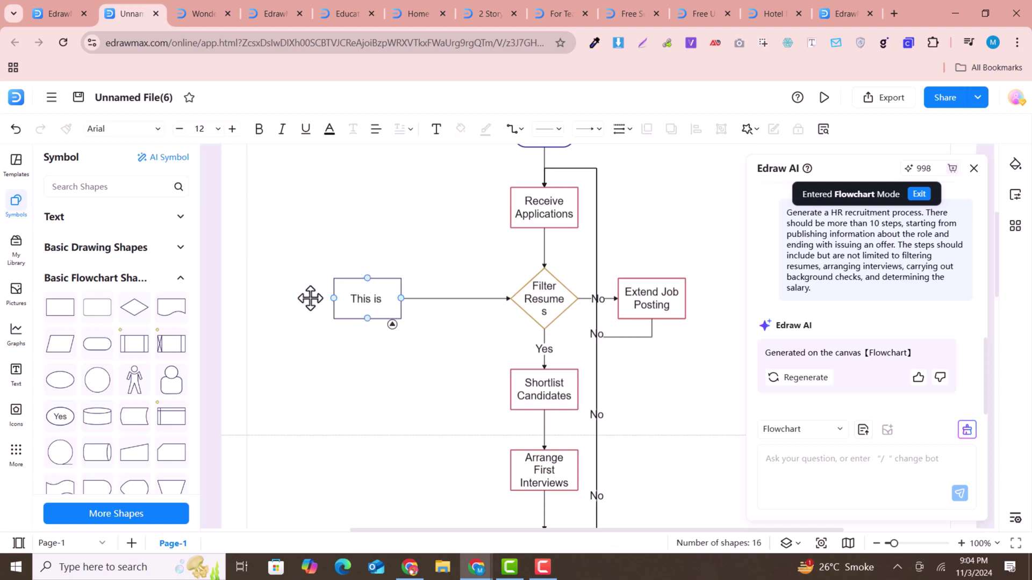
Step: Connect Publish Job Role Info to 'This is', and Arrange First Interviews to Arrange Second Interviews
{"action": "scroll", "coordinate": [463, 267], "scroll_direction": "up", "scroll_amount": 3}
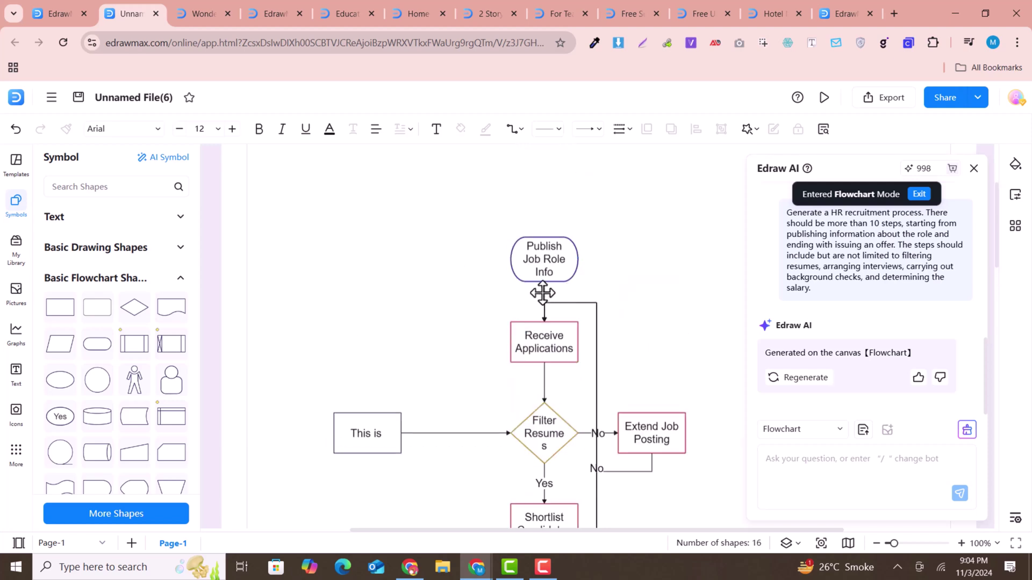
{"action": "left_click_drag", "start_coordinate": [508, 259], "coordinate": [362, 411]}
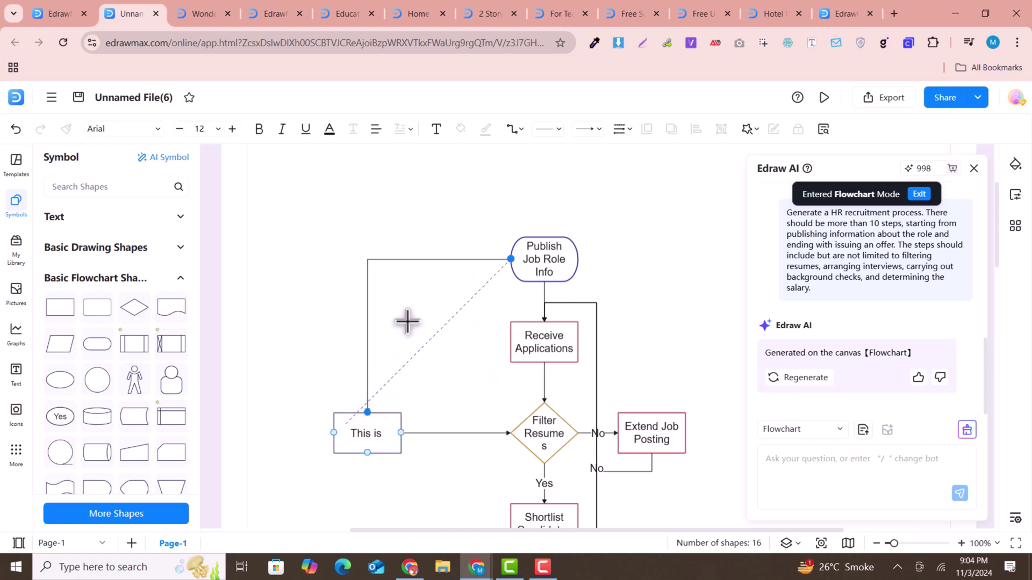
{"action": "scroll", "coordinate": [717, 370], "scroll_direction": "down", "scroll_amount": 6}
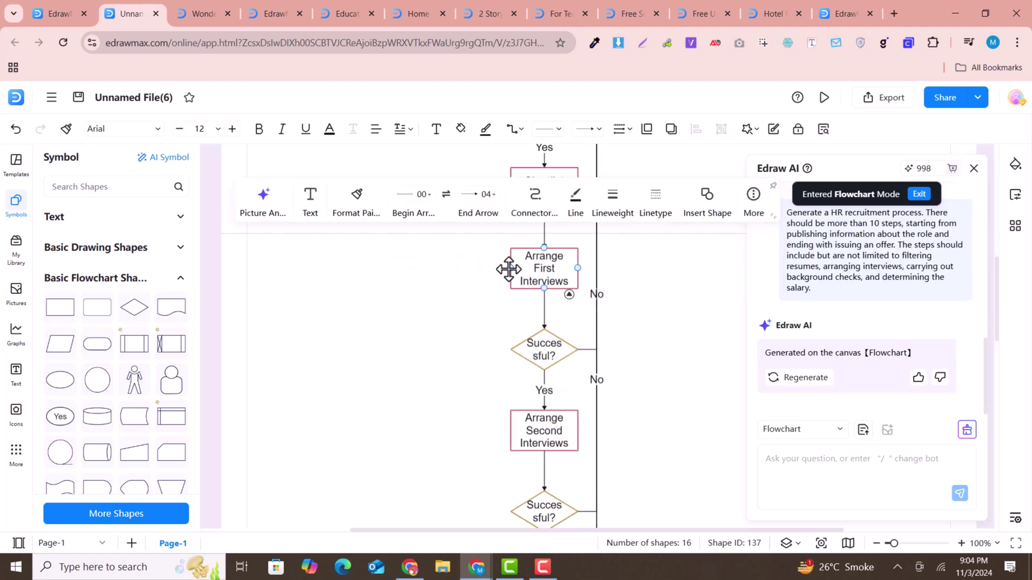
{"action": "left_click_drag", "start_coordinate": [510, 268], "coordinate": [511, 374]}
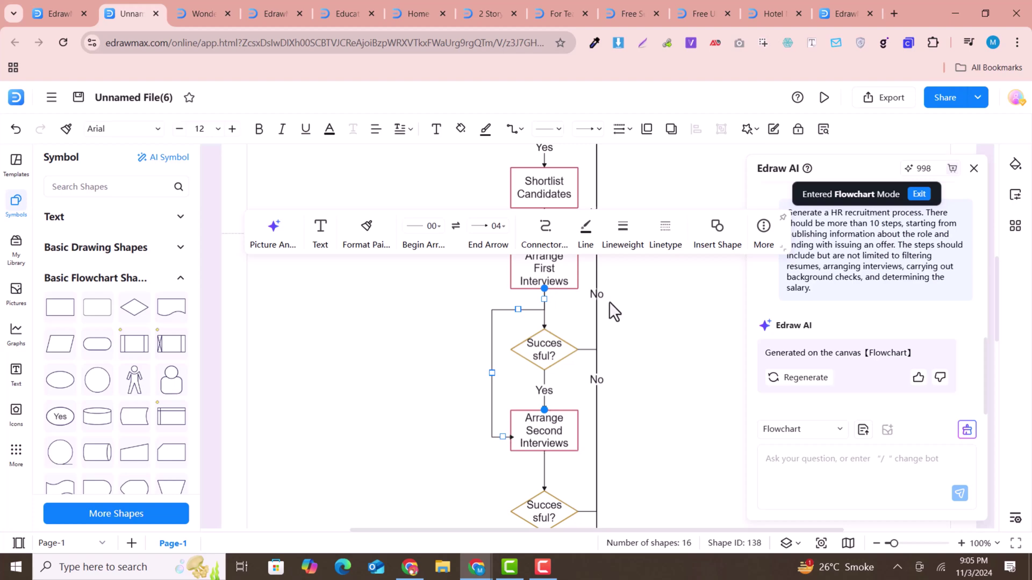
Step: Zoom around the two-story floor plan preview, then return to the flowchart editor tab
{"action": "left_click", "coordinate": [212, 10]}
{"action": "left_click", "coordinate": [483, 12]}
{"action": "scroll", "coordinate": [571, 326], "scroll_direction": "up", "scroll_amount": 3}
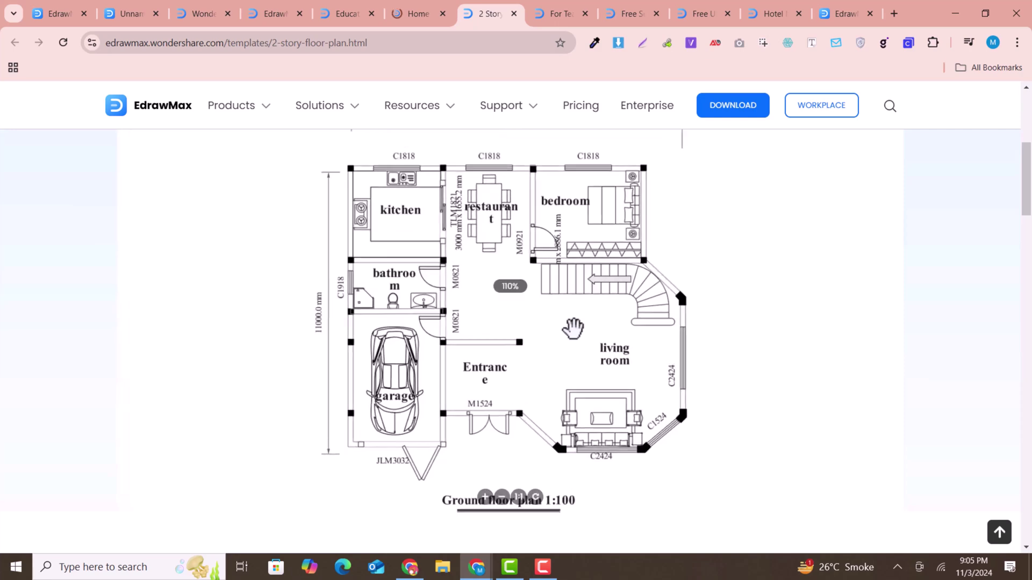
{"action": "scroll", "coordinate": [572, 328], "scroll_direction": "down", "scroll_amount": 2}
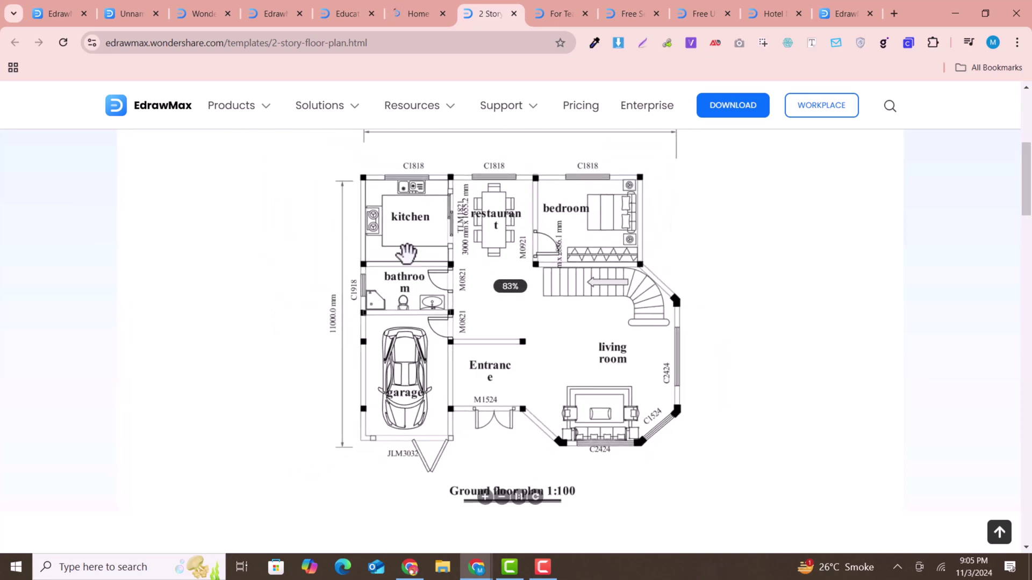
{"action": "scroll", "coordinate": [483, 281], "scroll_direction": "up", "scroll_amount": 1}
{"action": "scroll", "coordinate": [483, 281], "scroll_direction": "down", "scroll_amount": 1}
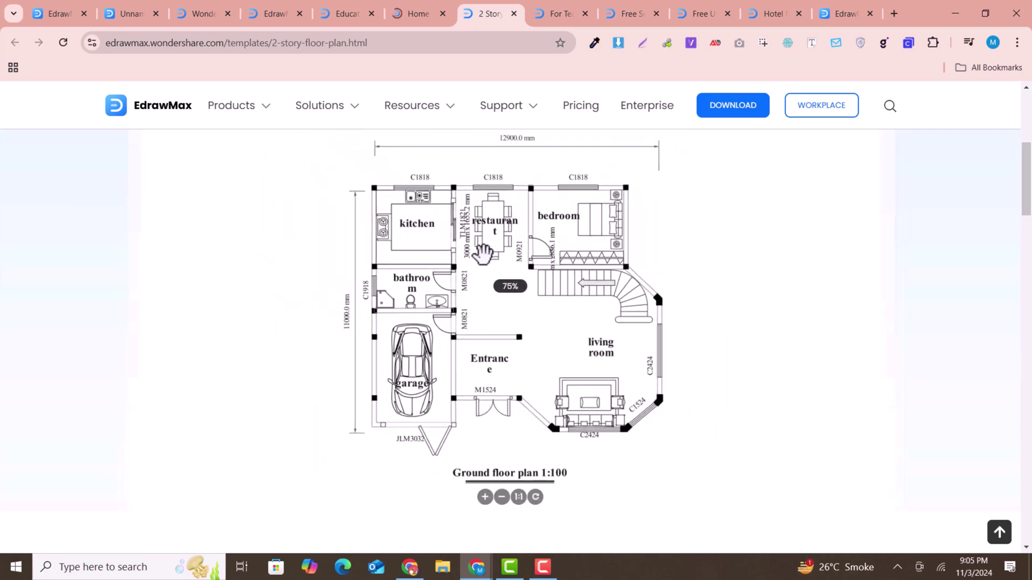
{"action": "left_click", "coordinate": [180, 9]}
{"action": "left_click", "coordinate": [131, 3]}
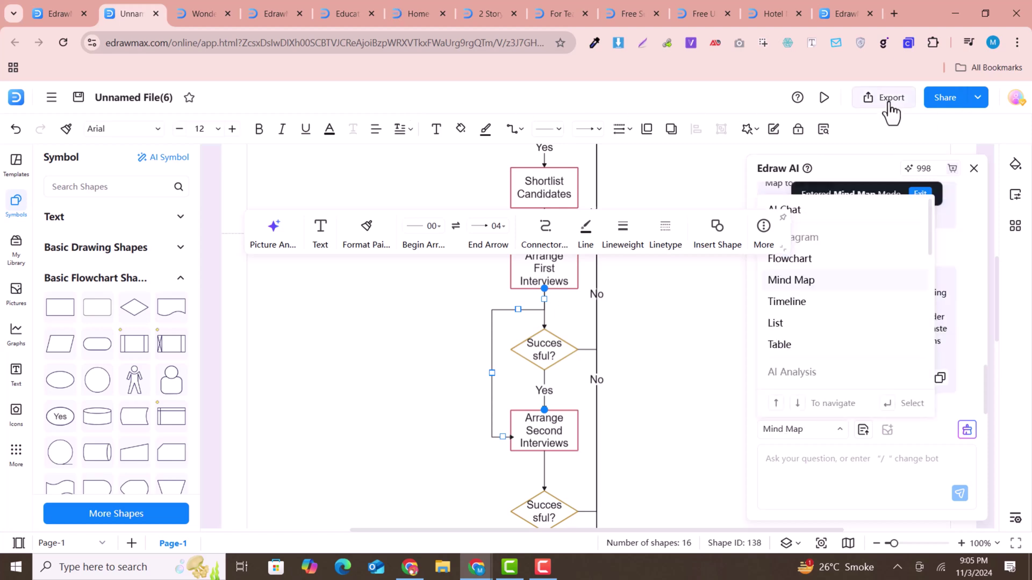
Step: Dismiss the AI mode list and show the Export format menu
{"action": "left_click", "coordinate": [649, 101]}
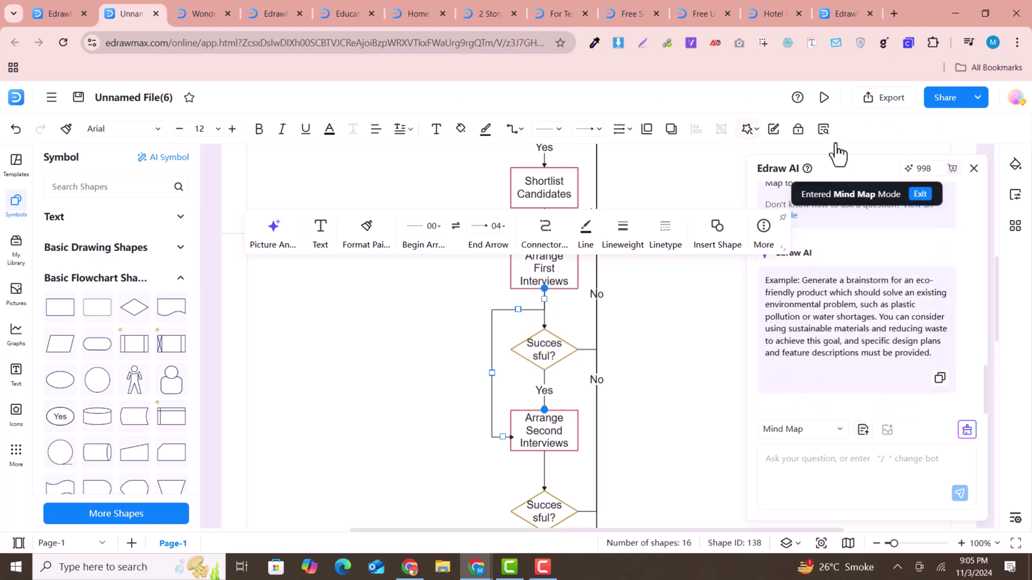
{"action": "left_click", "coordinate": [882, 100]}
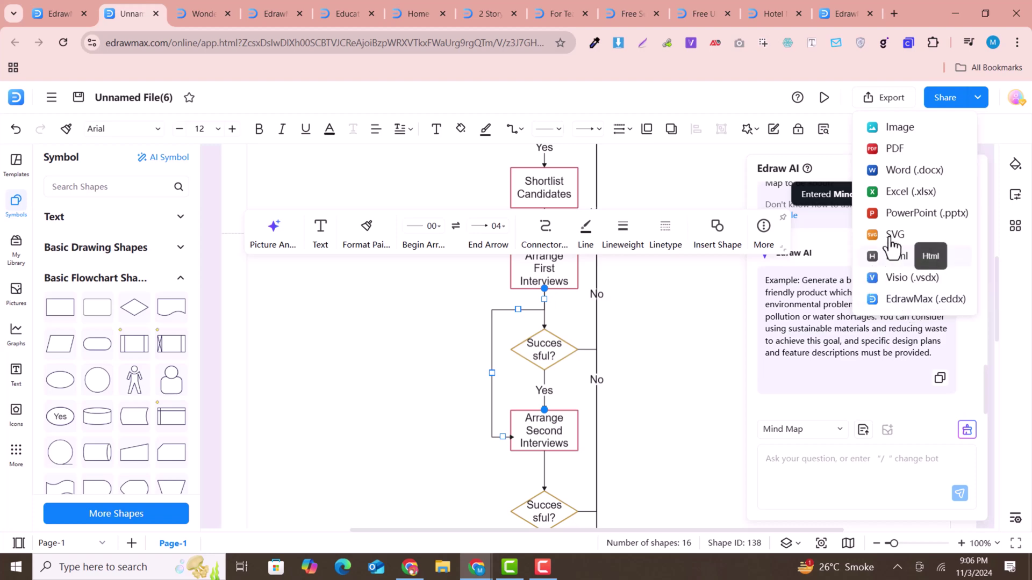
Step: Export the flowchart as PDF (Unnamed File(6).pdf), review it in the browser, then return to the editor
{"action": "left_click", "coordinate": [889, 149]}
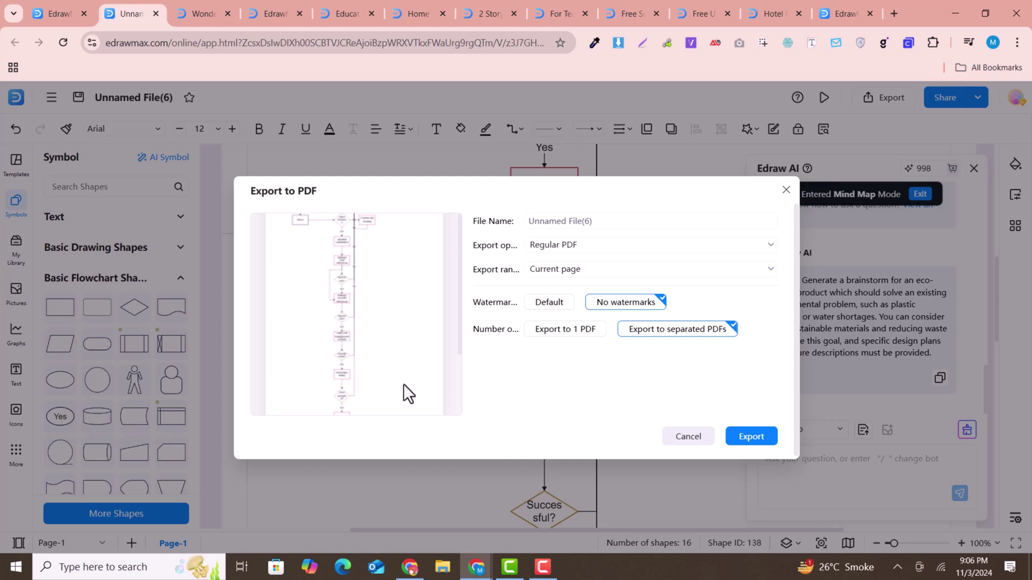
{"action": "left_click", "coordinate": [752, 436]}
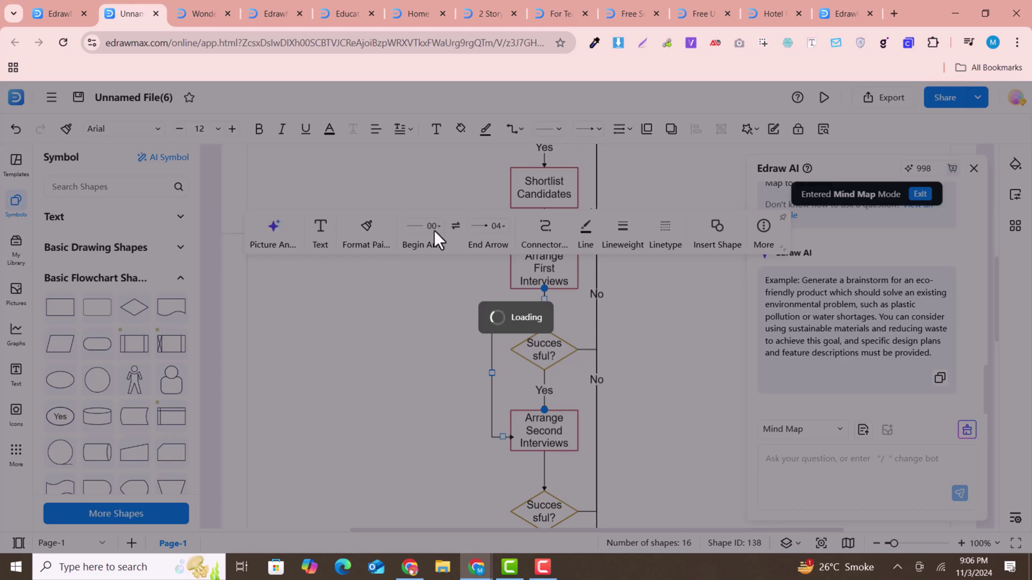
{"action": "scroll", "coordinate": [738, 291], "scroll_direction": "down", "scroll_amount": 7}
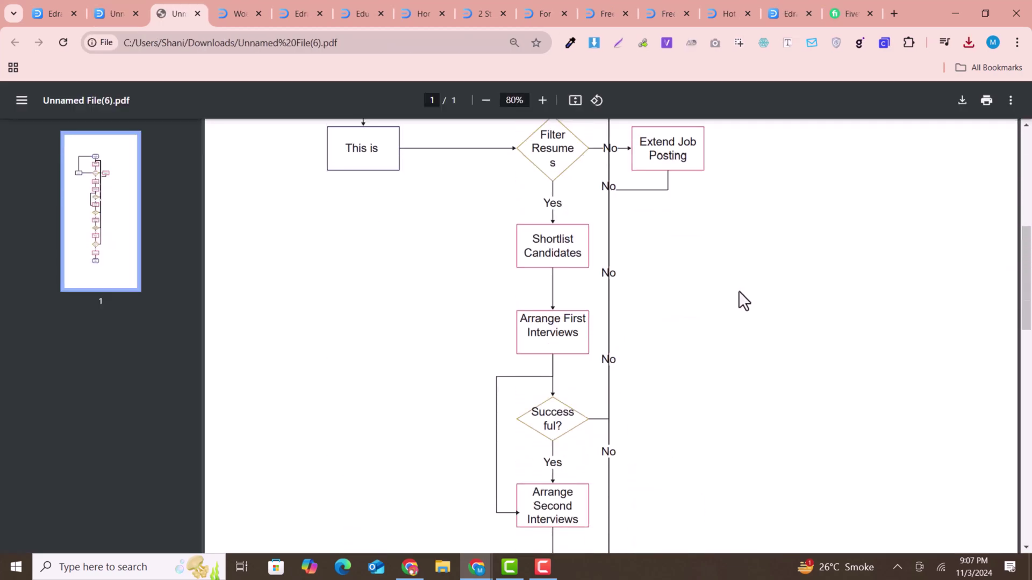
{"action": "scroll", "coordinate": [824, 350], "scroll_direction": "down", "scroll_amount": 3}
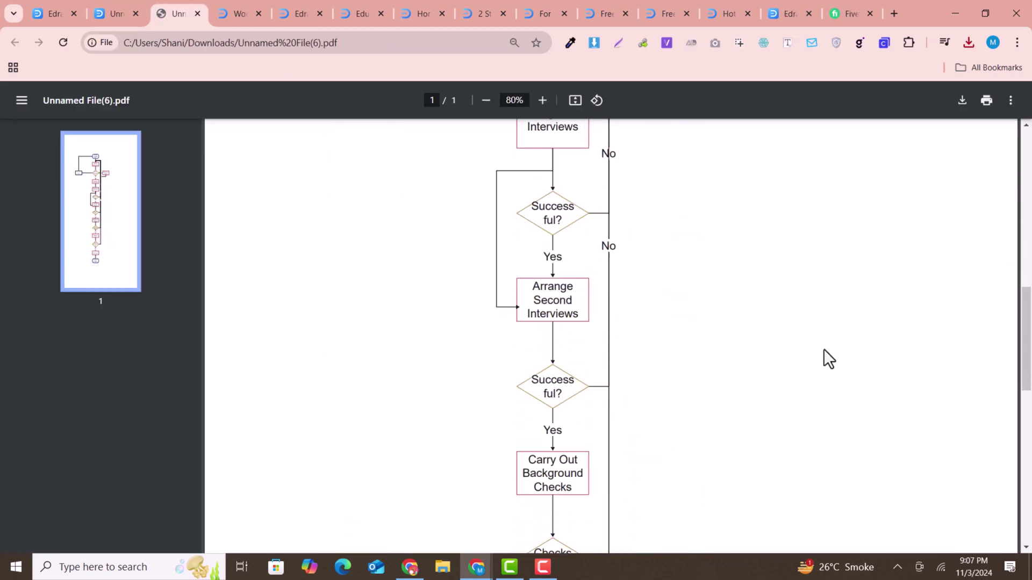
{"action": "scroll", "coordinate": [823, 349], "scroll_direction": "up", "scroll_amount": 9}
{"action": "scroll", "coordinate": [527, 295], "scroll_direction": "down", "scroll_amount": 10}
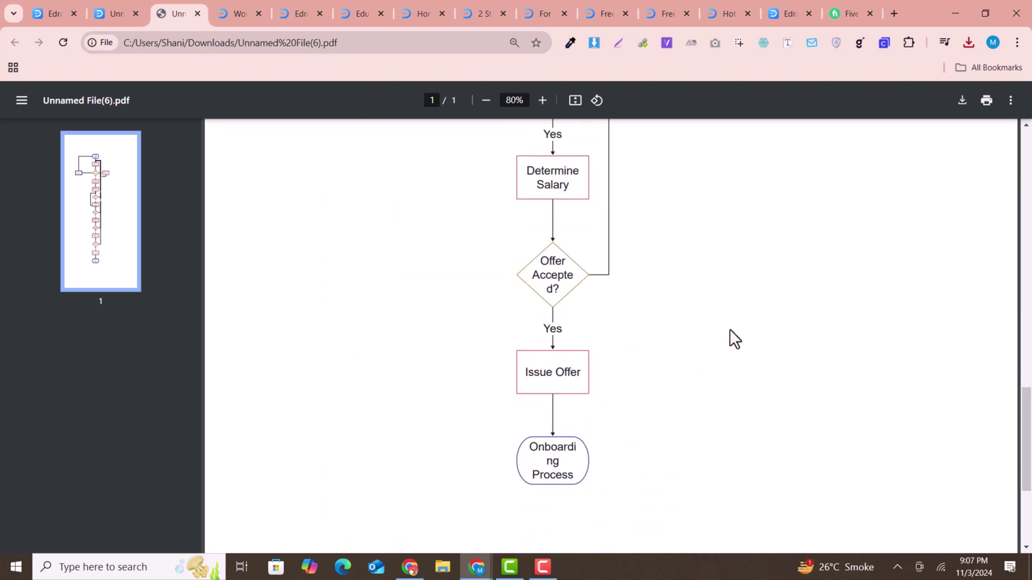
{"action": "left_click", "coordinate": [125, 8]}
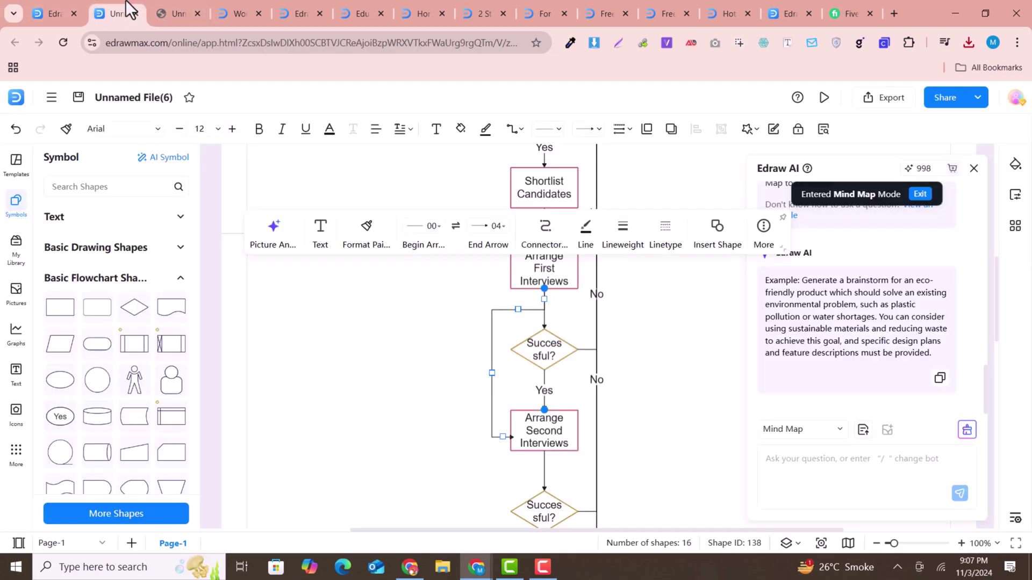
Step: Switch Edraw AI to Mind Map mode and send it the example eco-friendly product brainstorm prompt
{"action": "left_click", "coordinate": [806, 429]}
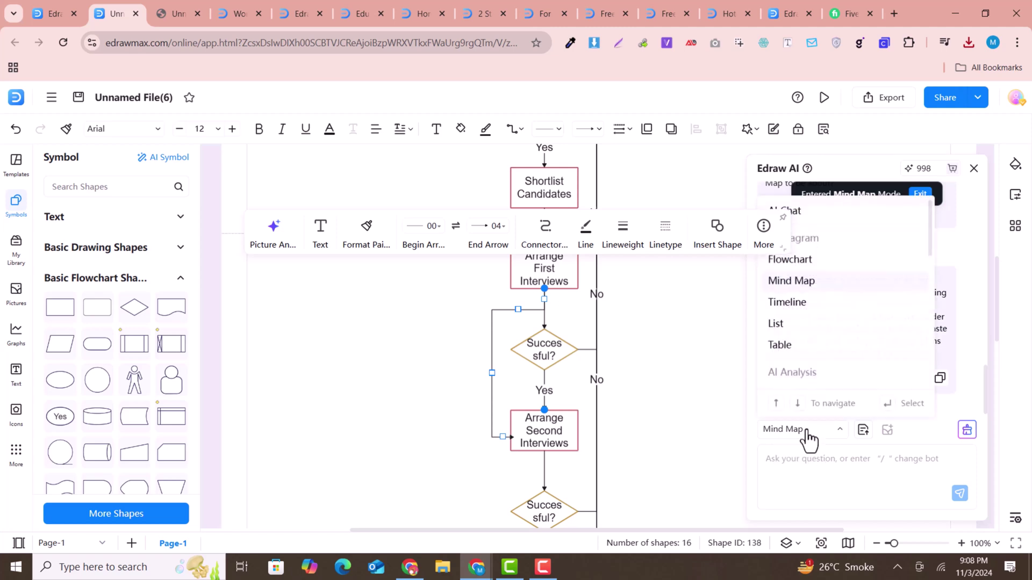
{"action": "left_click", "coordinate": [787, 284]}
{"action": "left_click", "coordinate": [939, 337]}
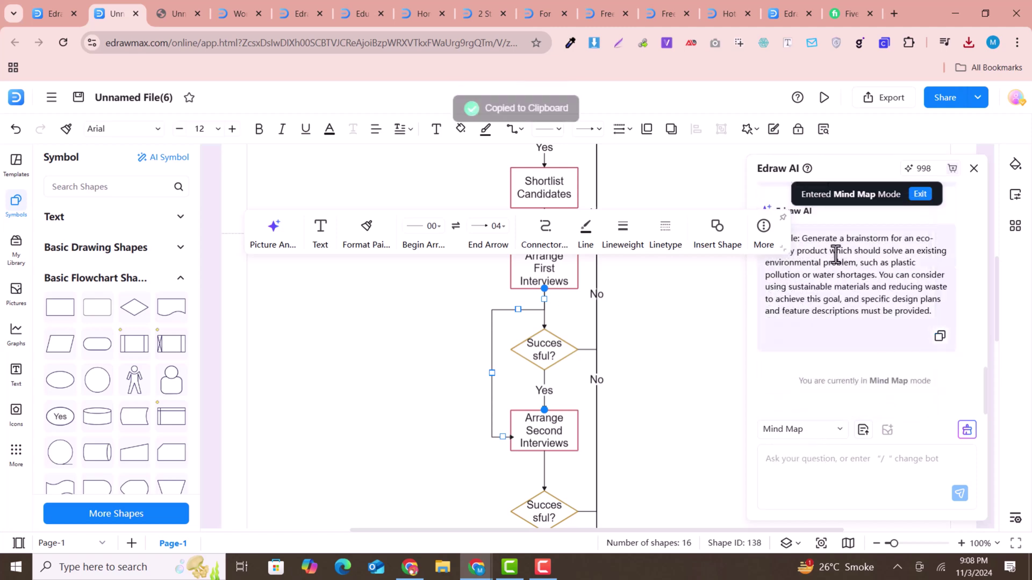
{"action": "left_click", "coordinate": [825, 473]}
{"action": "key", "text": "ctrl+v"}
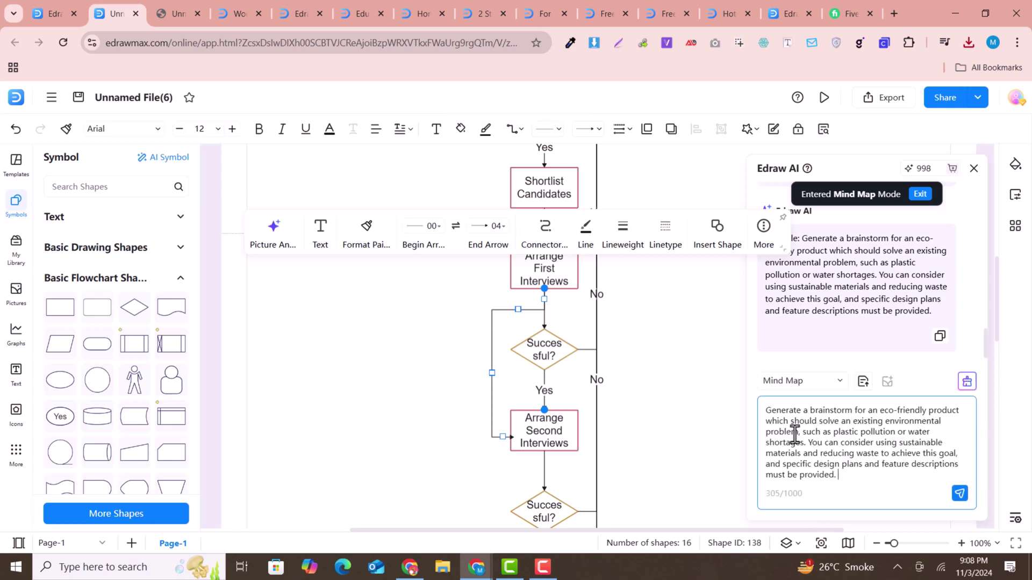
{"action": "left_click_drag", "start_coordinate": [771, 414], "coordinate": [862, 490]}
{"action": "left_click", "coordinate": [957, 495]}
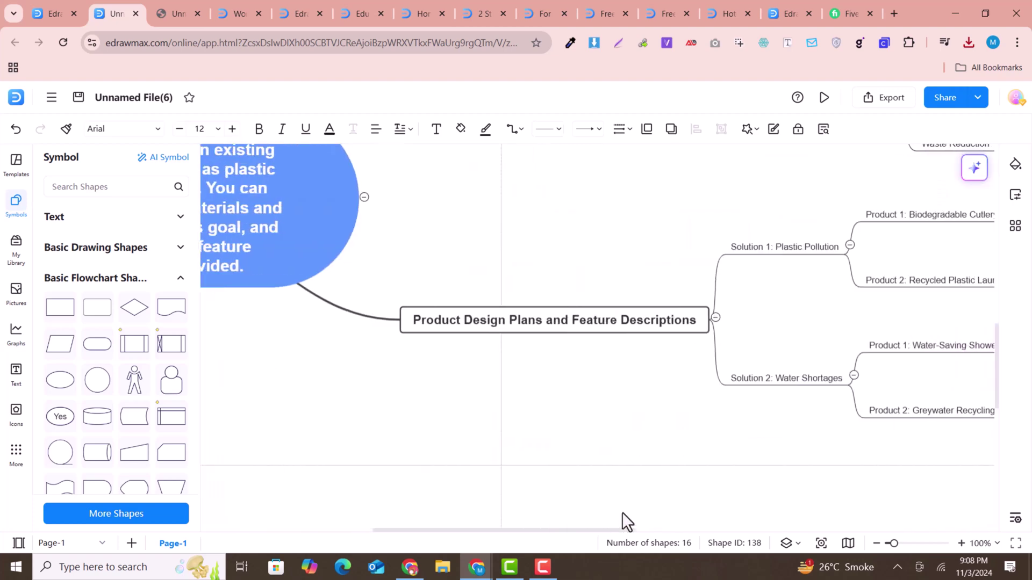
{"action": "scroll", "coordinate": [544, 441], "scroll_direction": "up", "scroll_amount": 3}
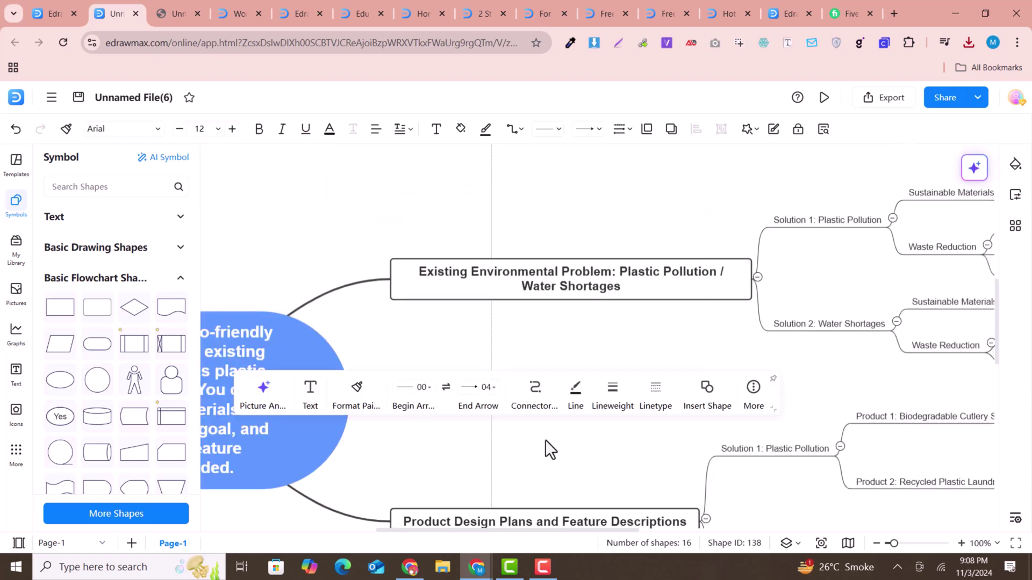
{"action": "left_click_drag", "start_coordinate": [517, 529], "coordinate": [644, 527]}
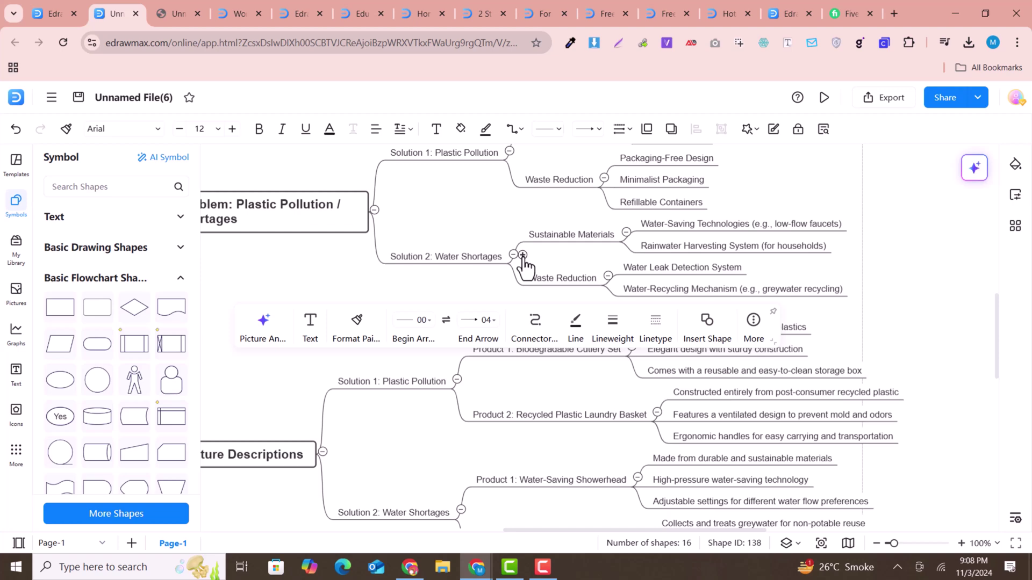
Step: Add a subtopic labelled 'New item' under the Solution 2: Water Shortages branch
{"action": "left_click", "coordinate": [523, 255]}
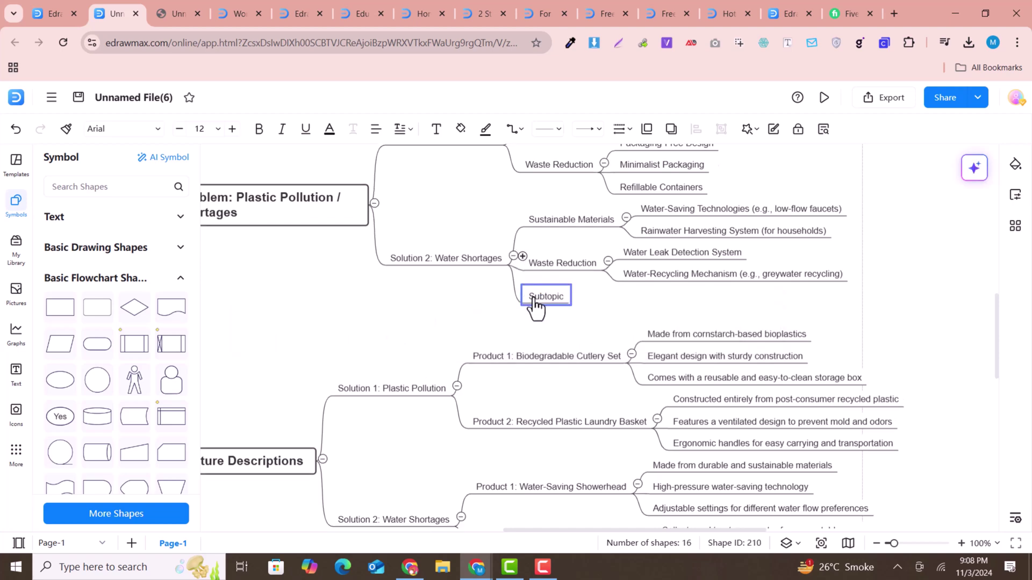
{"action": "left_click", "coordinate": [538, 296]}
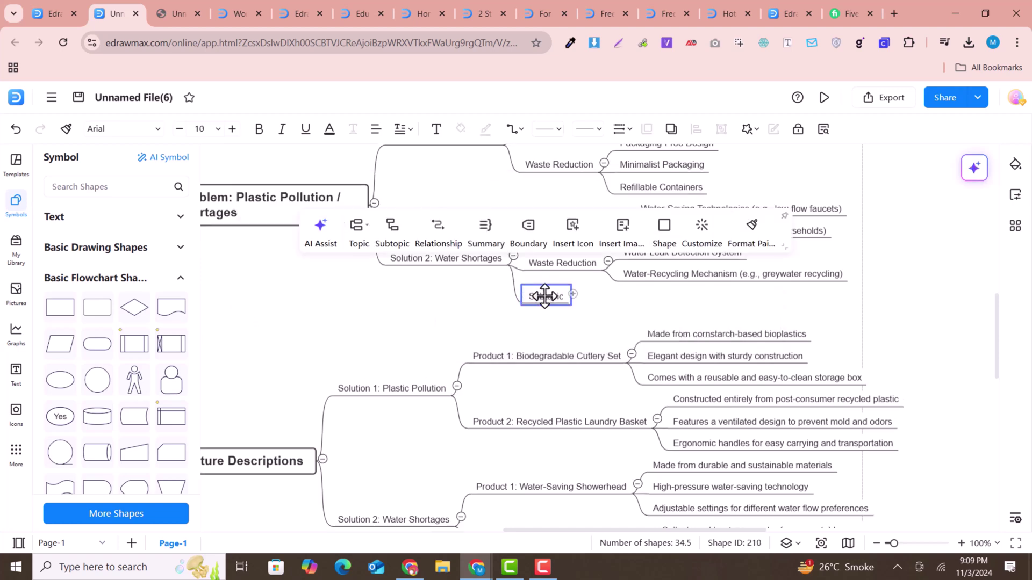
{"action": "double_click", "coordinate": [544, 296]}
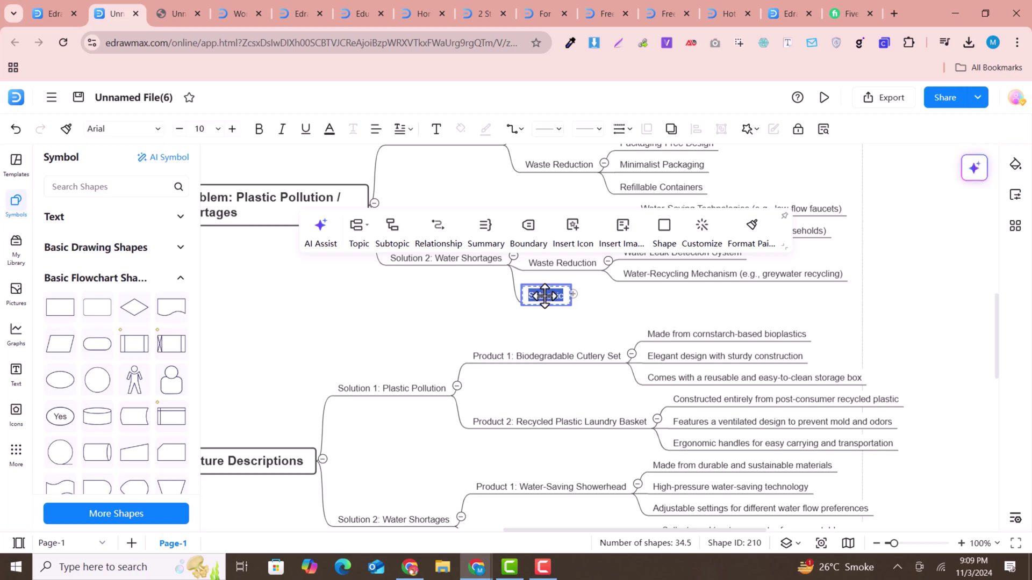
{"action": "type", "text": "N"}
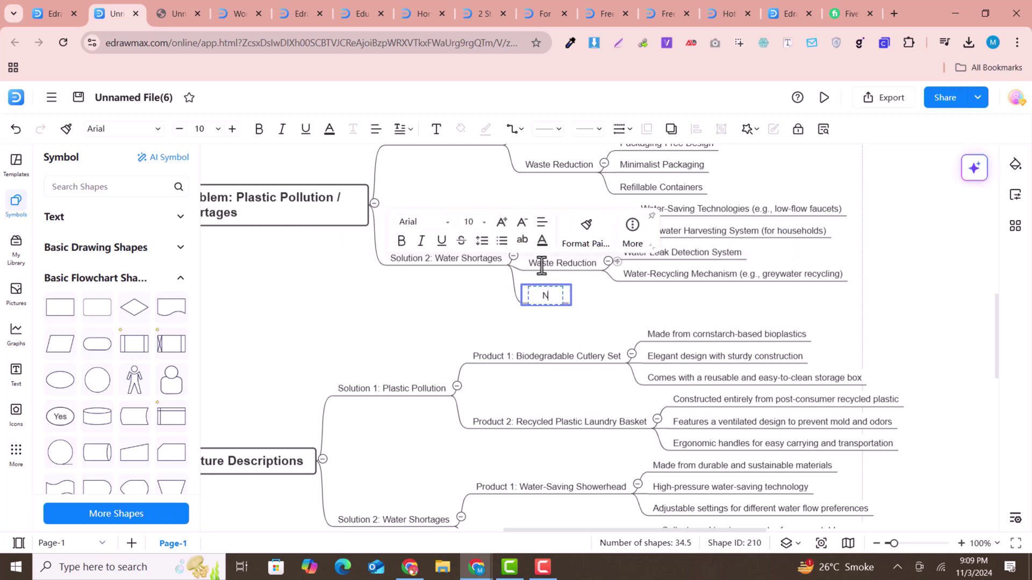
{"action": "type", "text": "ew item"}
{"action": "left_click", "coordinate": [488, 304]}
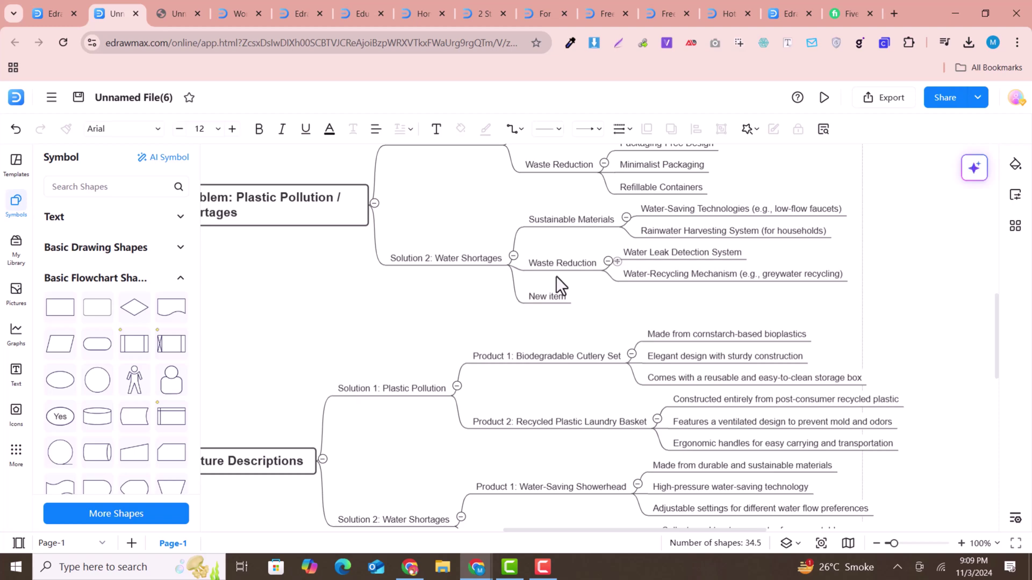
Step: Switch to the EdrawMax website tab and scroll down, then back to the top of the homepage
{"action": "left_click", "coordinate": [238, 12]}
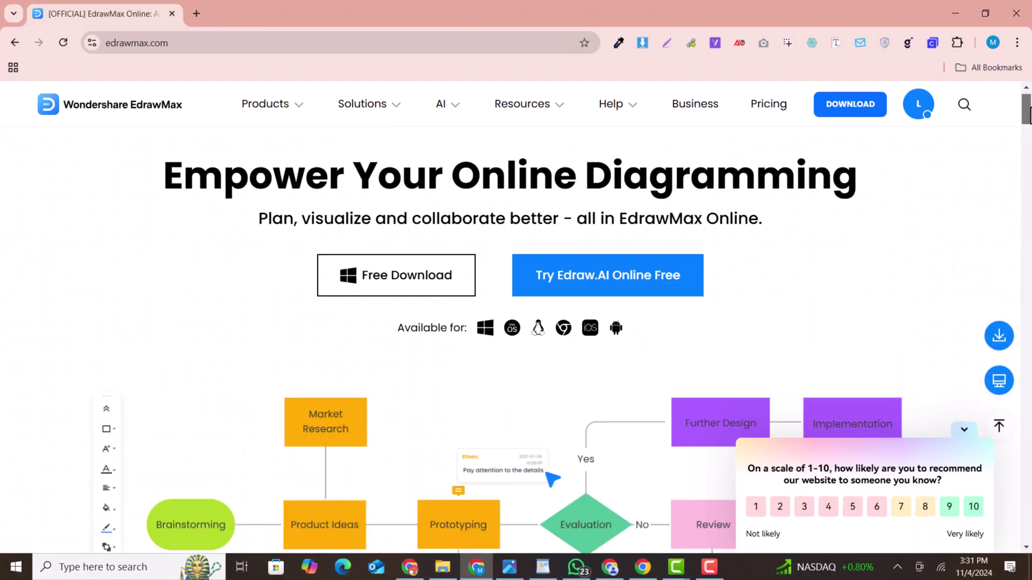
{"action": "left_click_drag", "start_coordinate": [1029, 114], "coordinate": [1030, 138]}
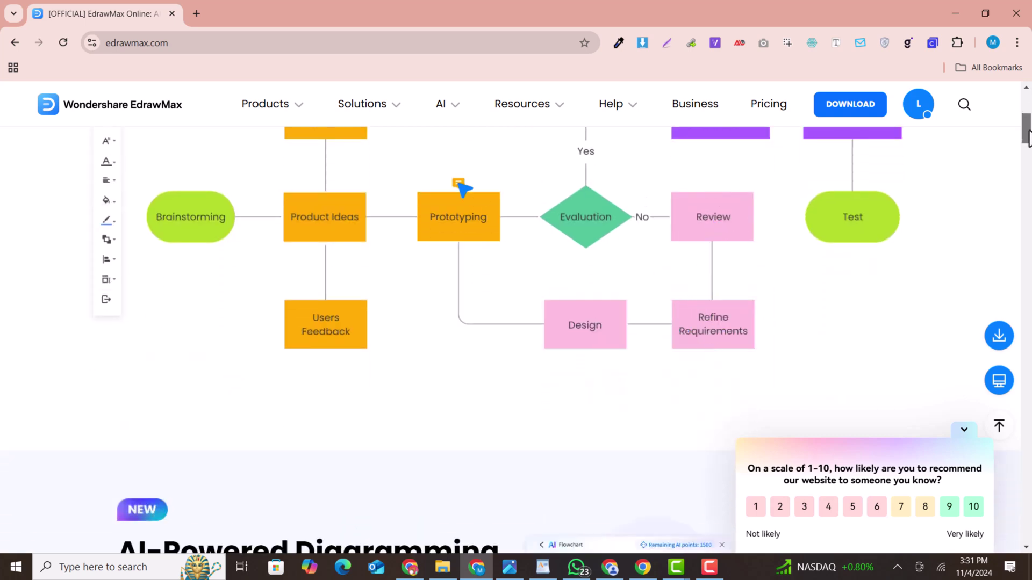
{"action": "left_click_drag", "start_coordinate": [1029, 137], "coordinate": [577, 317]}
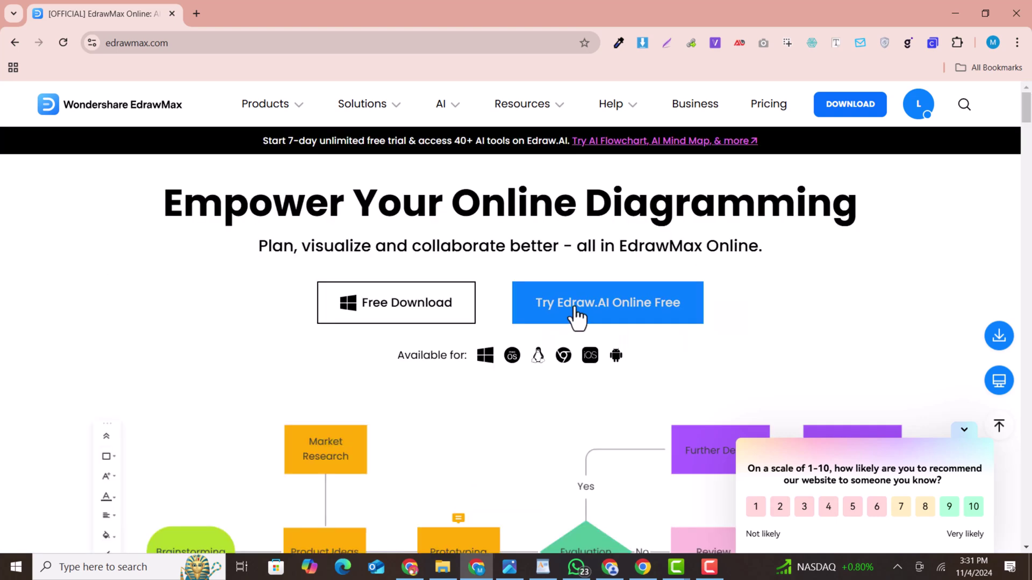
Step: Download the edraw-max_setup_full5371.exe installer via Free Download and confirm it in Chrome's downloads list
{"action": "left_click", "coordinate": [369, 320]}
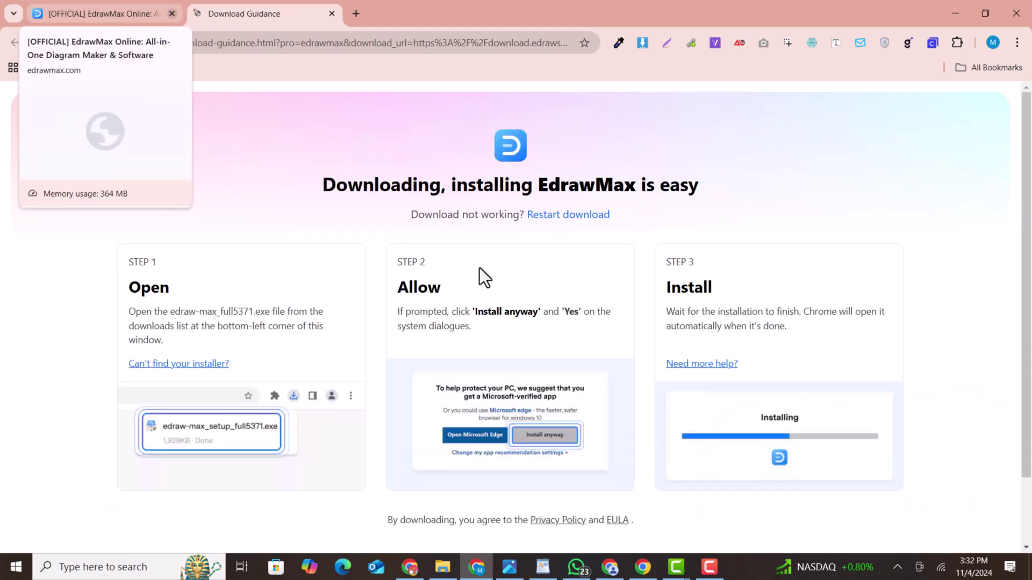
{"action": "left_click", "coordinate": [973, 38]}
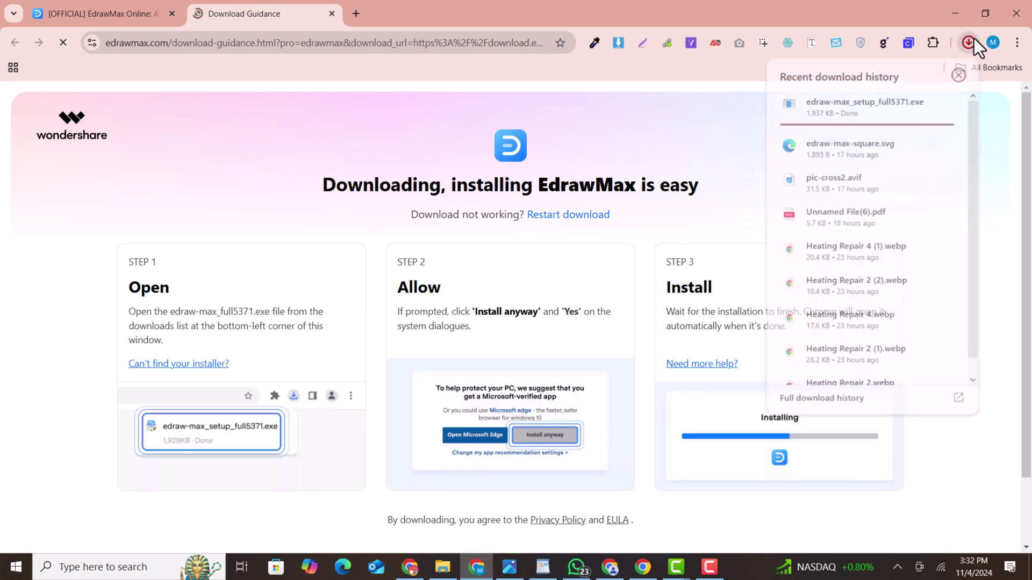
{"action": "left_click", "coordinate": [971, 37]}
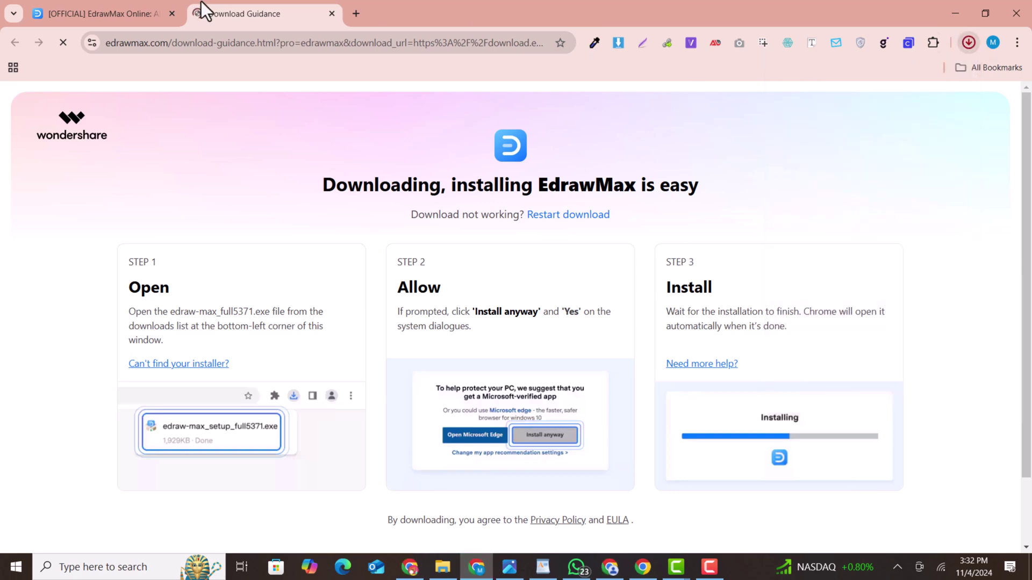
{"action": "left_click", "coordinate": [133, 2]}
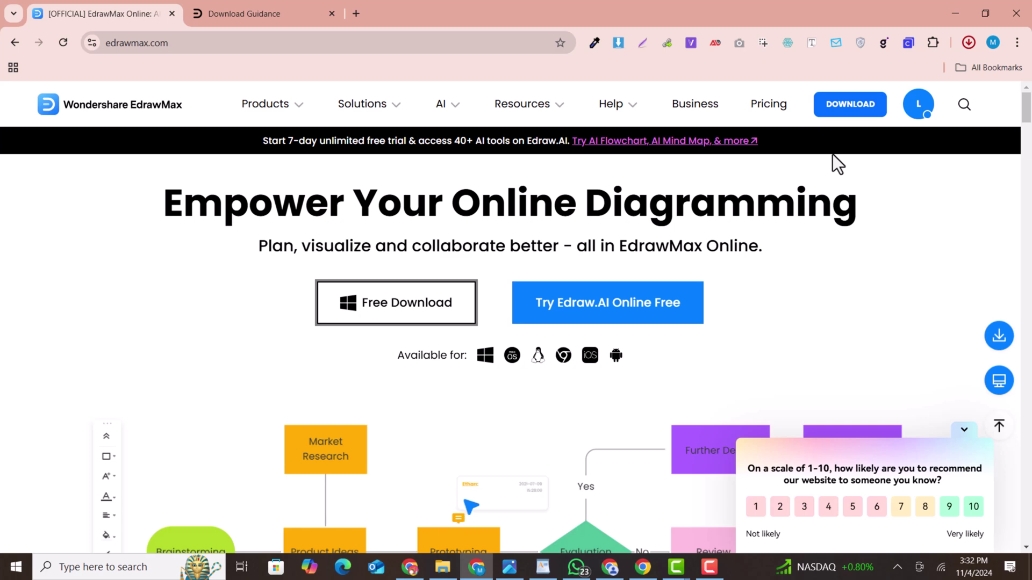
Step: Scroll down through the EdrawMax homepage to browse its content
{"action": "scroll", "coordinate": [500, 384], "scroll_direction": "down", "scroll_amount": 2}
{"action": "scroll", "coordinate": [500, 387], "scroll_direction": "up", "scroll_amount": 2}
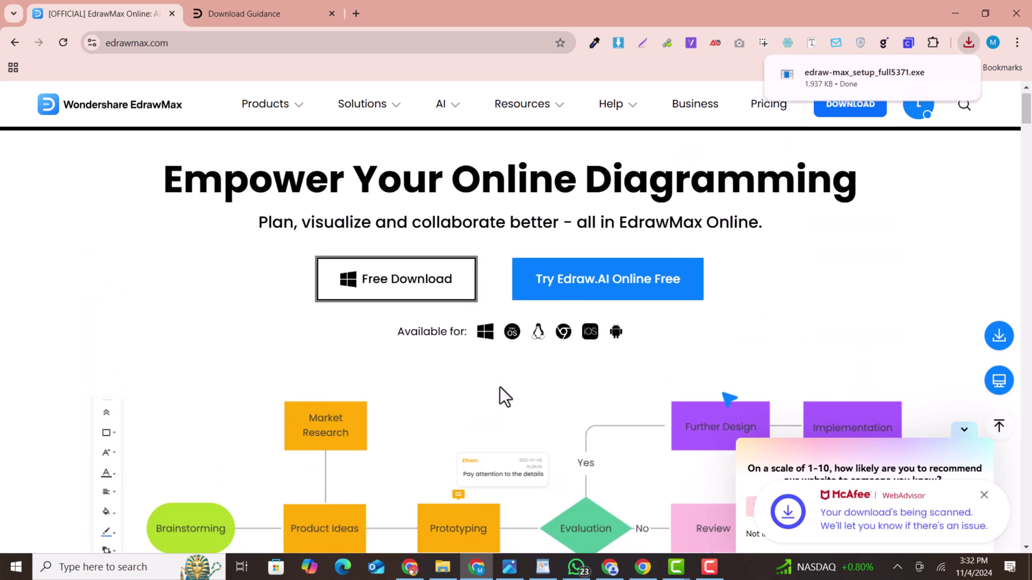
{"action": "scroll", "coordinate": [500, 387], "scroll_direction": "down", "scroll_amount": 5}
{"action": "scroll", "coordinate": [500, 387], "scroll_direction": "down", "scroll_amount": 4}
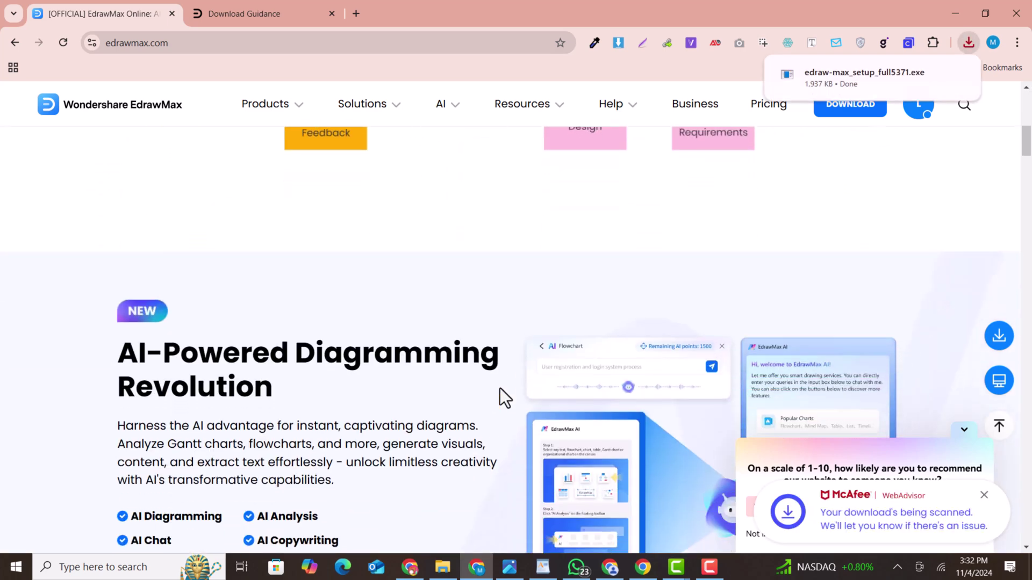
{"action": "scroll", "coordinate": [500, 388], "scroll_direction": "up", "scroll_amount": 8}
{"action": "scroll", "coordinate": [500, 387], "scroll_direction": "down", "scroll_amount": 4}
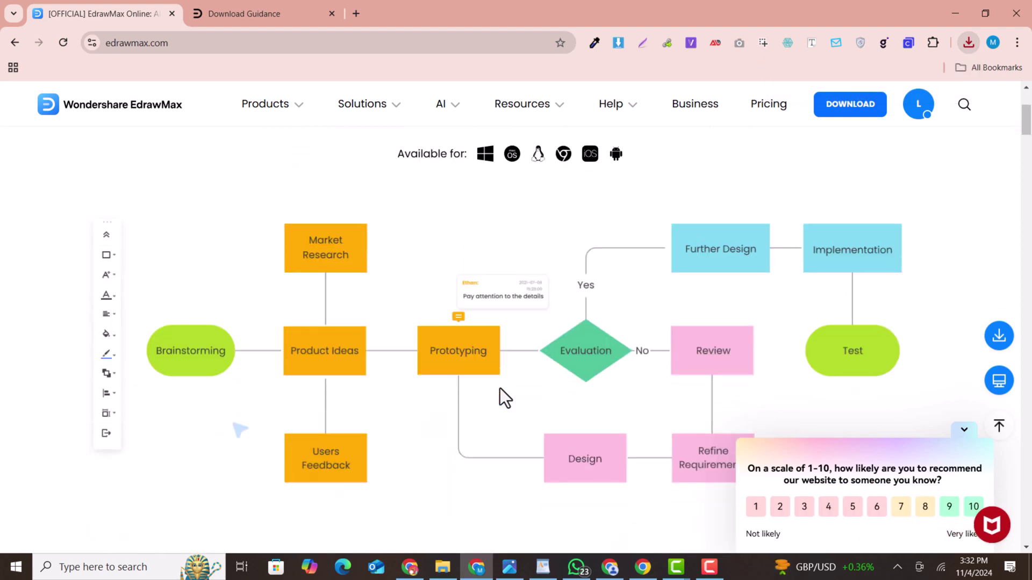
{"action": "scroll", "coordinate": [499, 389], "scroll_direction": "down", "scroll_amount": 5}
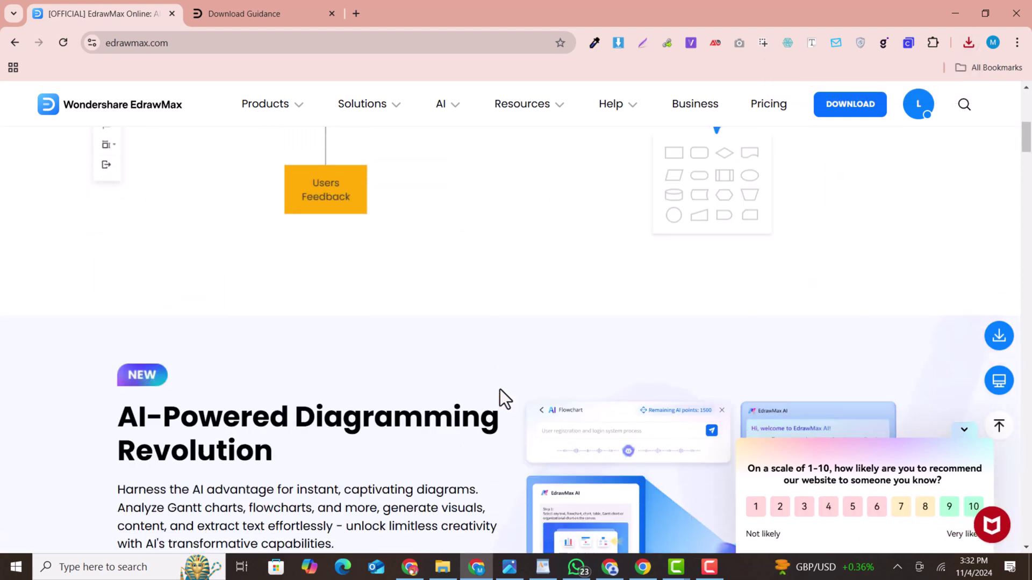
{"action": "scroll", "coordinate": [499, 389], "scroll_direction": "down", "scroll_amount": 8}
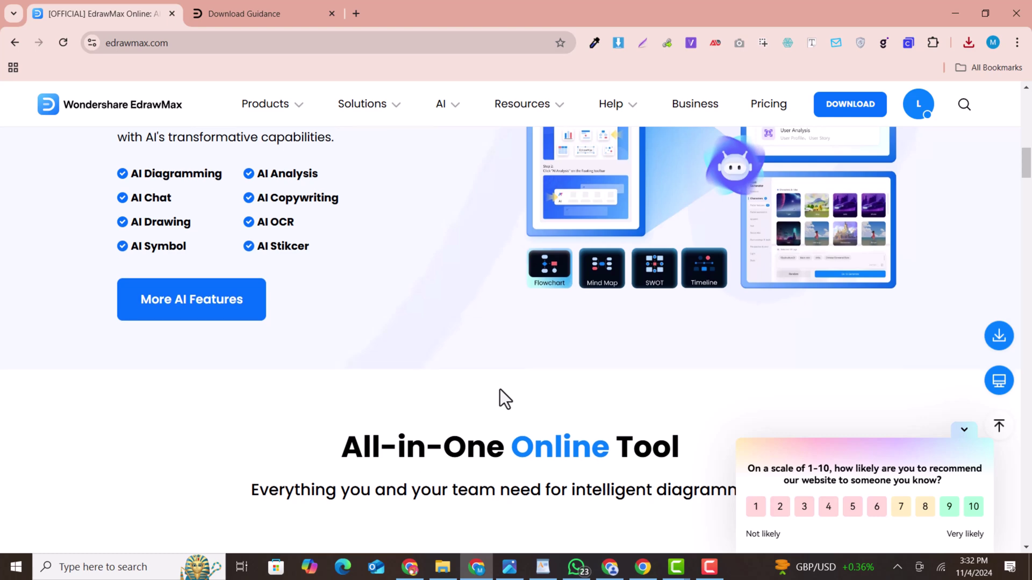
{"action": "scroll", "coordinate": [499, 389], "scroll_direction": "down", "scroll_amount": 3}
{"action": "scroll", "coordinate": [499, 389], "scroll_direction": "down", "scroll_amount": 12}
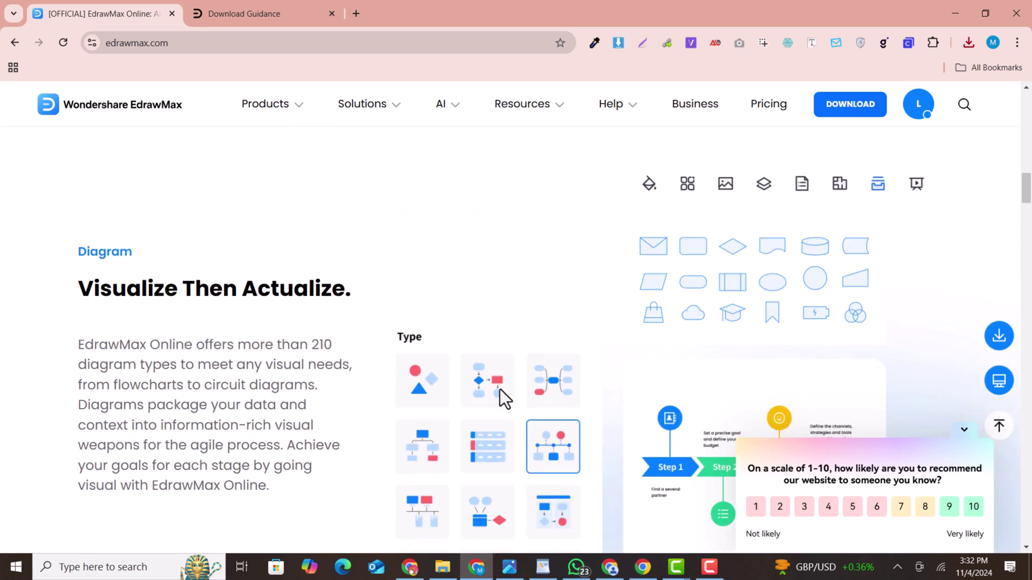
{"action": "scroll", "coordinate": [498, 388], "scroll_direction": "down", "scroll_amount": 3}
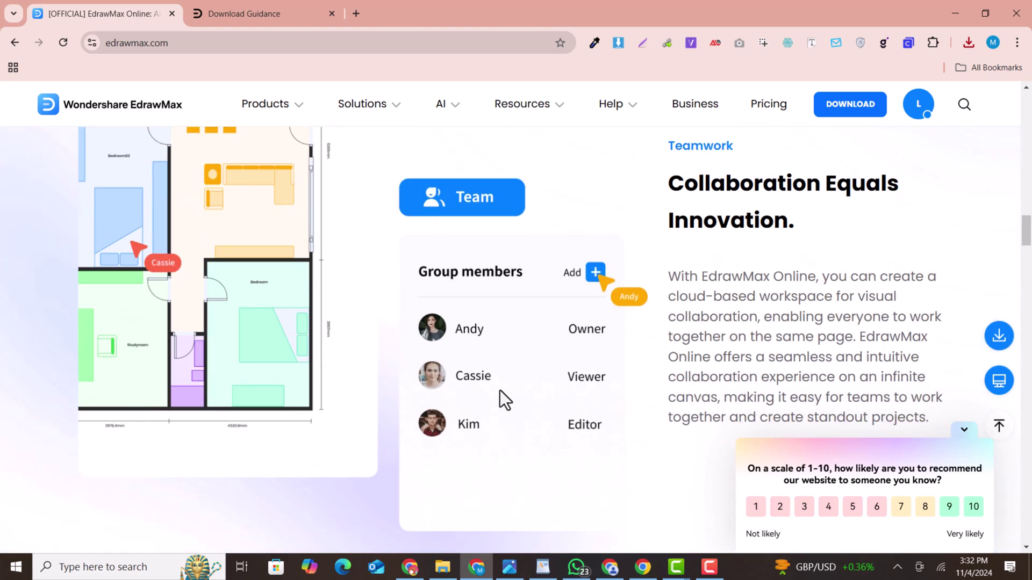
{"action": "scroll", "coordinate": [500, 390], "scroll_direction": "down", "scroll_amount": 5}
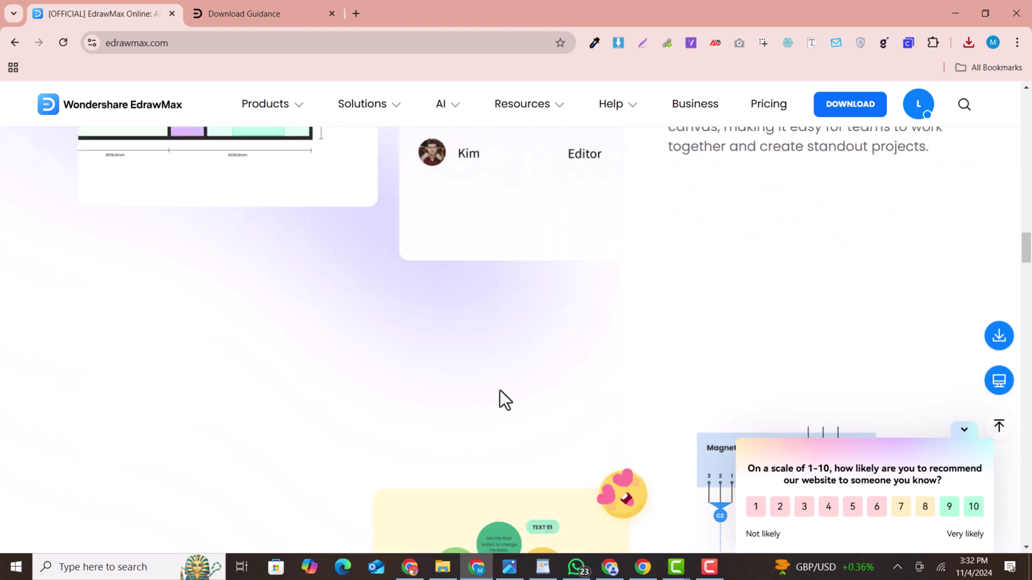